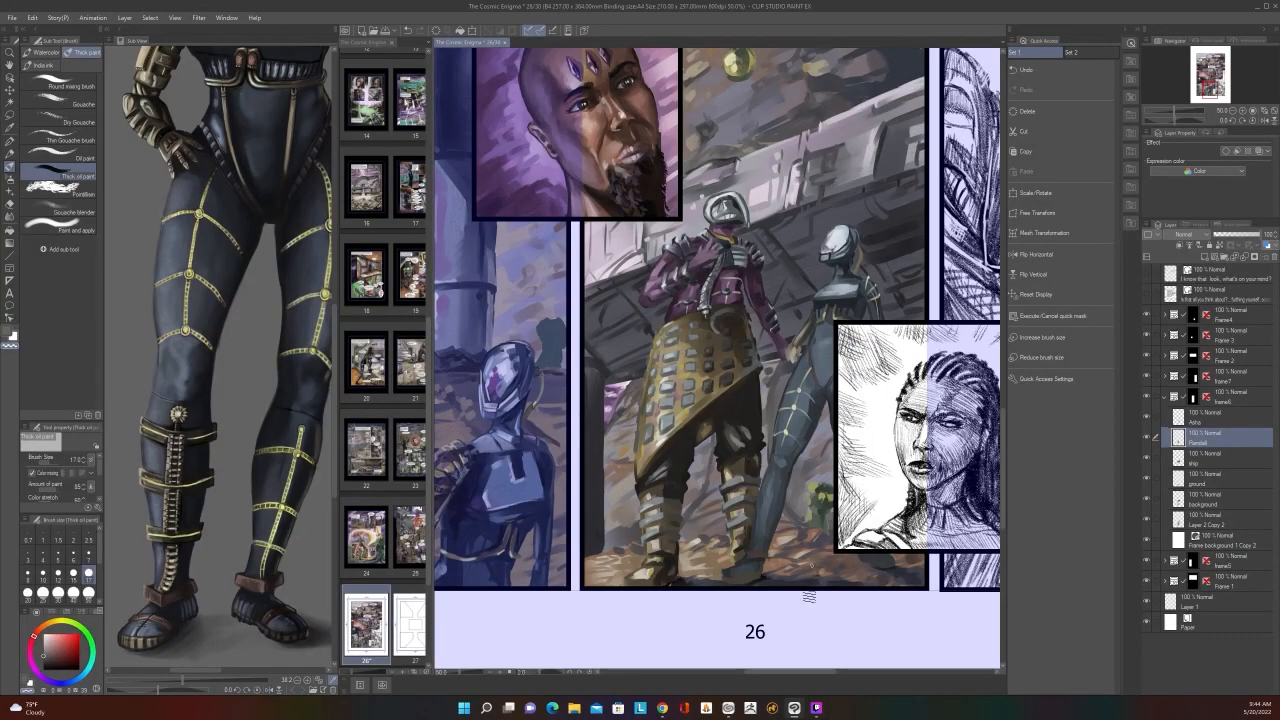
Step: Select the blue-suited figure's layer and paint a muted yellow band across the shin just below the knee
drag(820, 556, 748, 502)
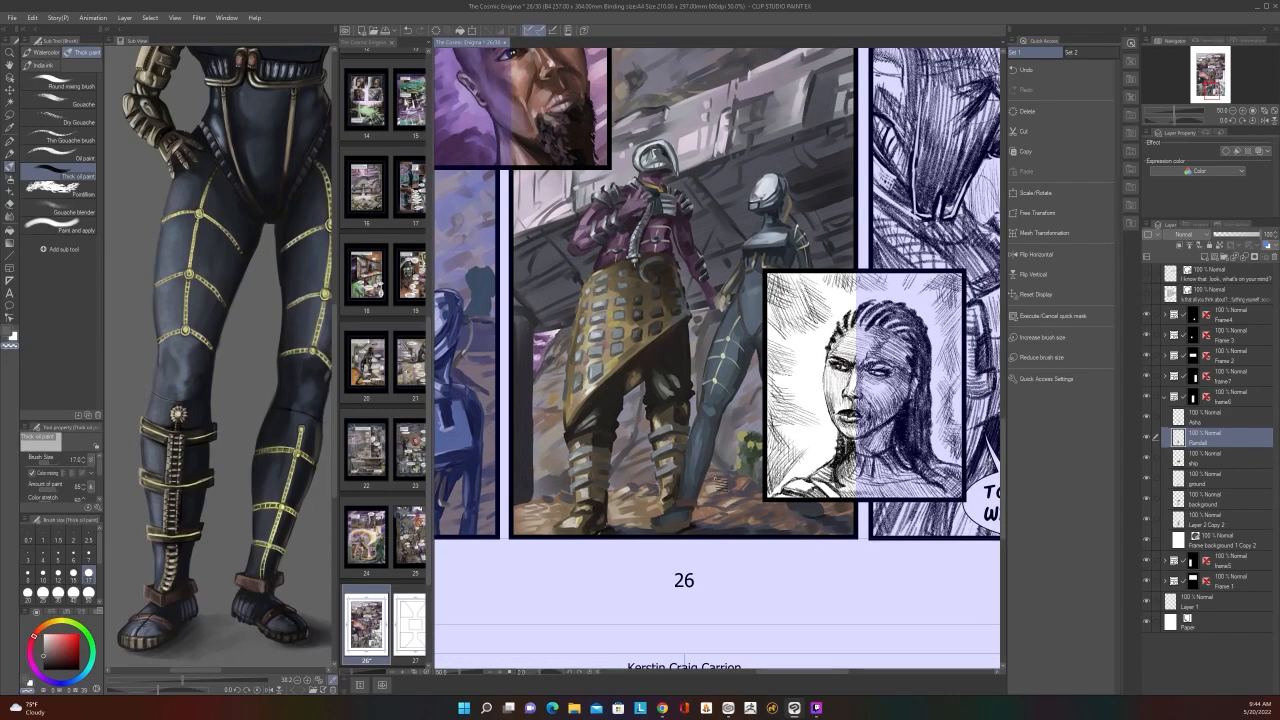
click(1220, 424)
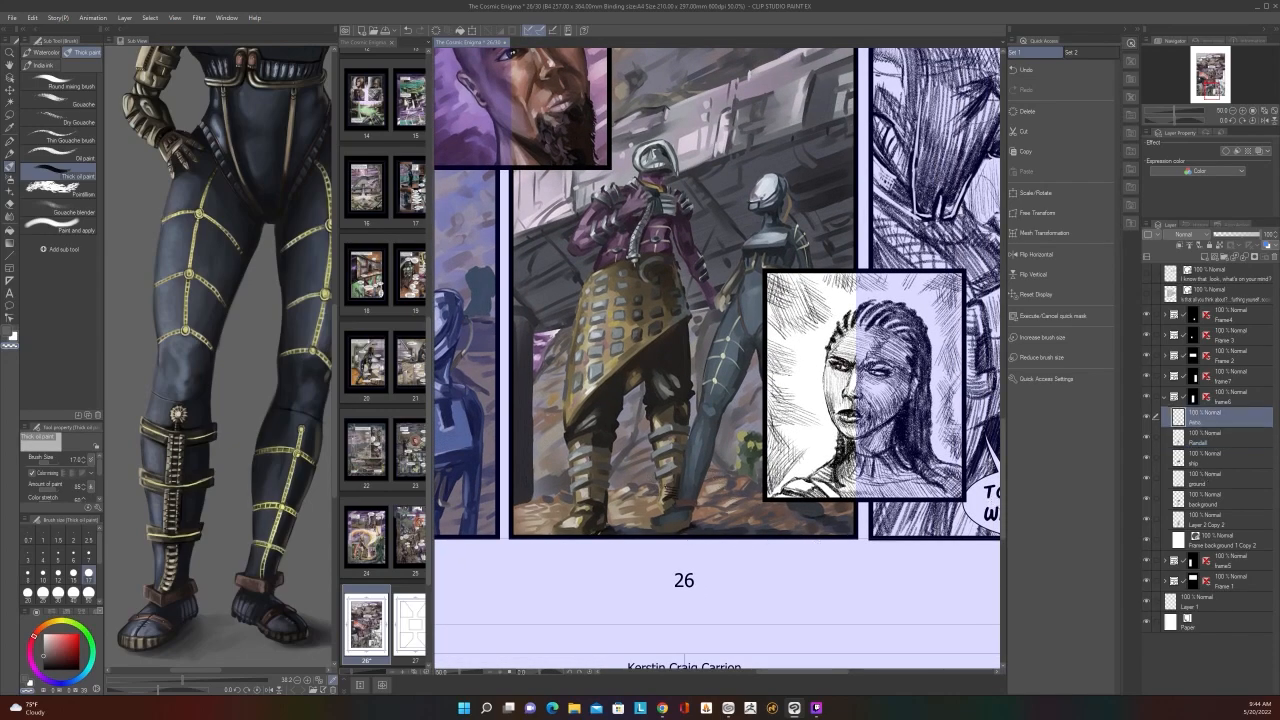
scroll(665, 488, up, 5)
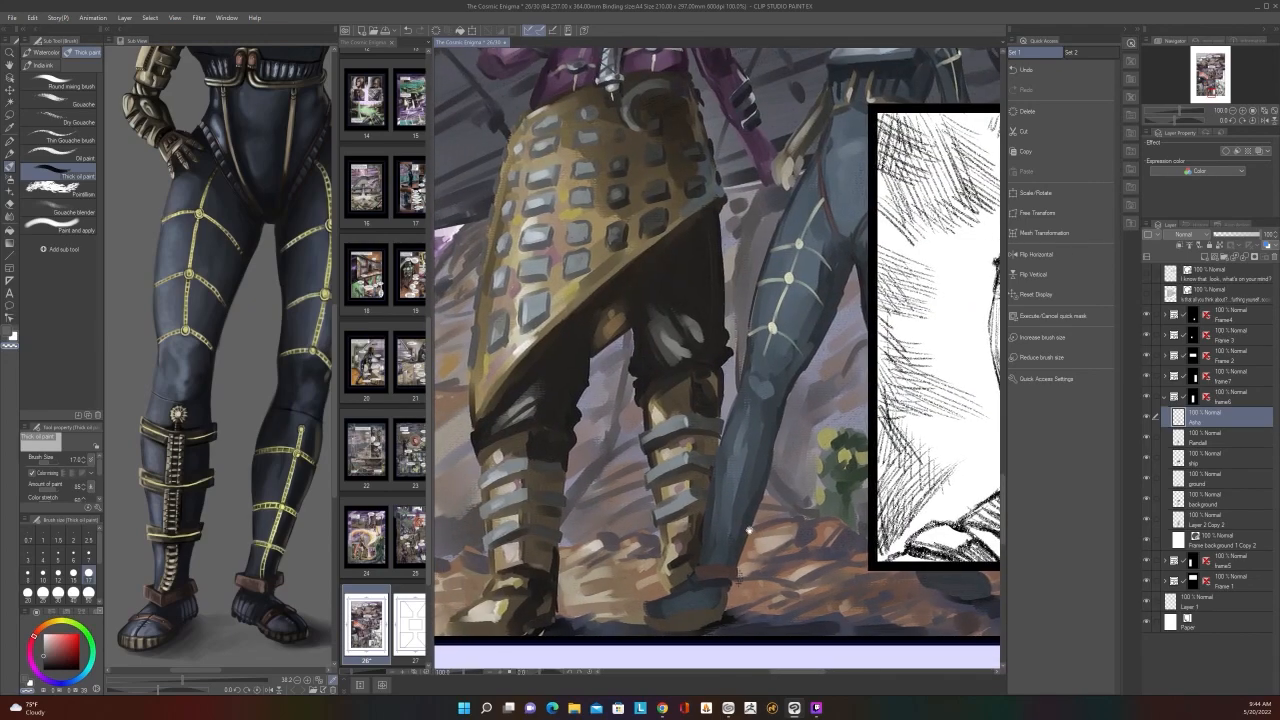
drag(749, 530, 747, 528)
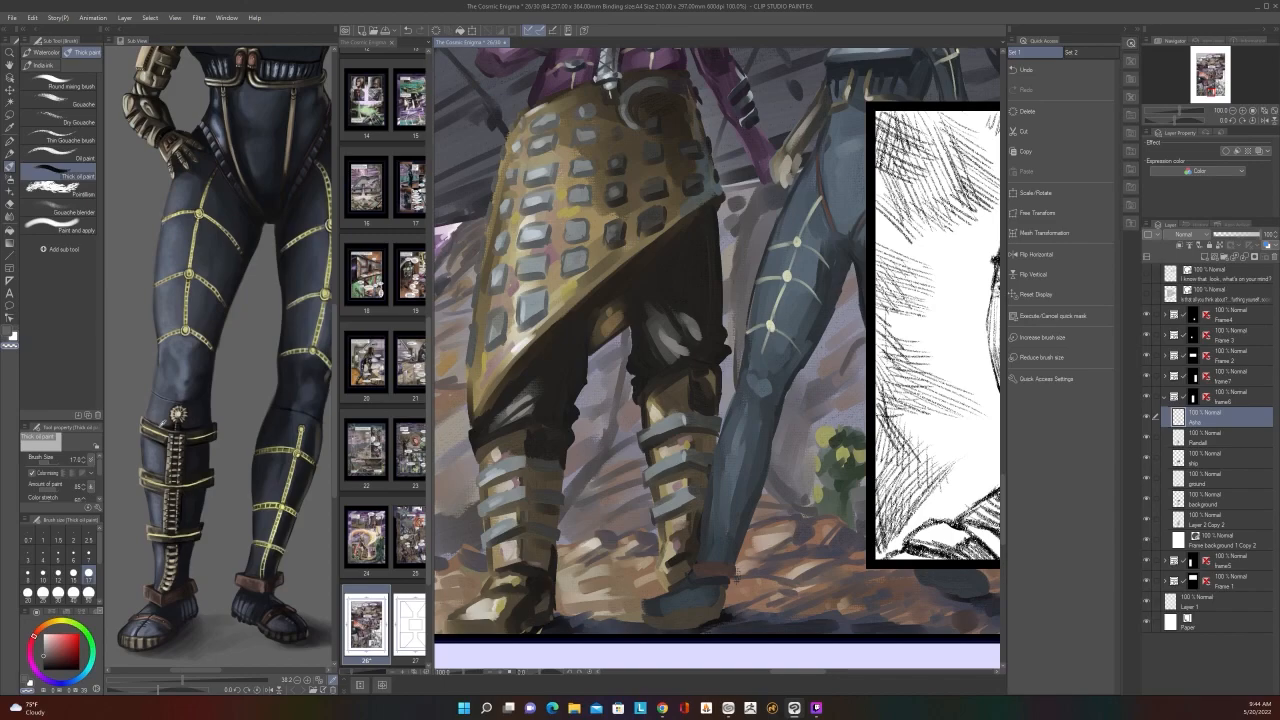
alt+click(806, 134)
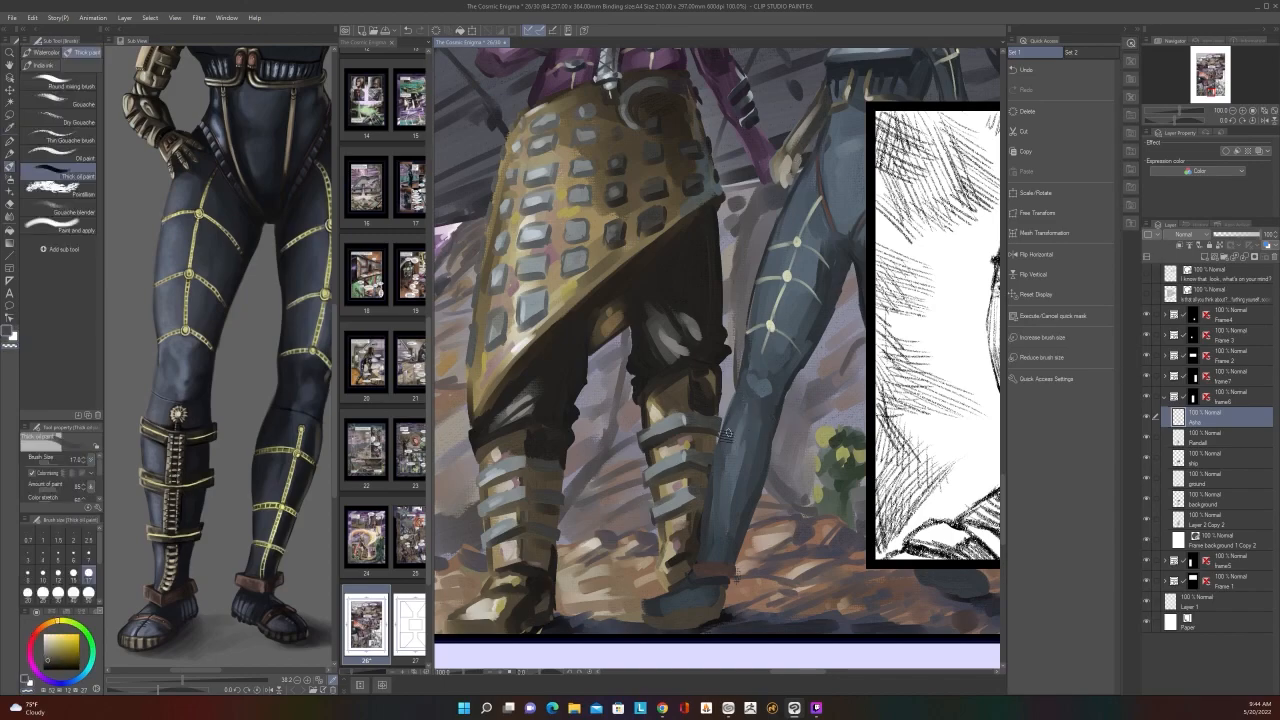
key(ctrl+z)
key(c)
click(732, 404)
key(c)
drag(720, 423, 761, 429)
Step: Enlarge the brush to size 30 and paint two more yellow bands lower down the shin
key(bracketright)
key(bracketright)
key(bracketright)
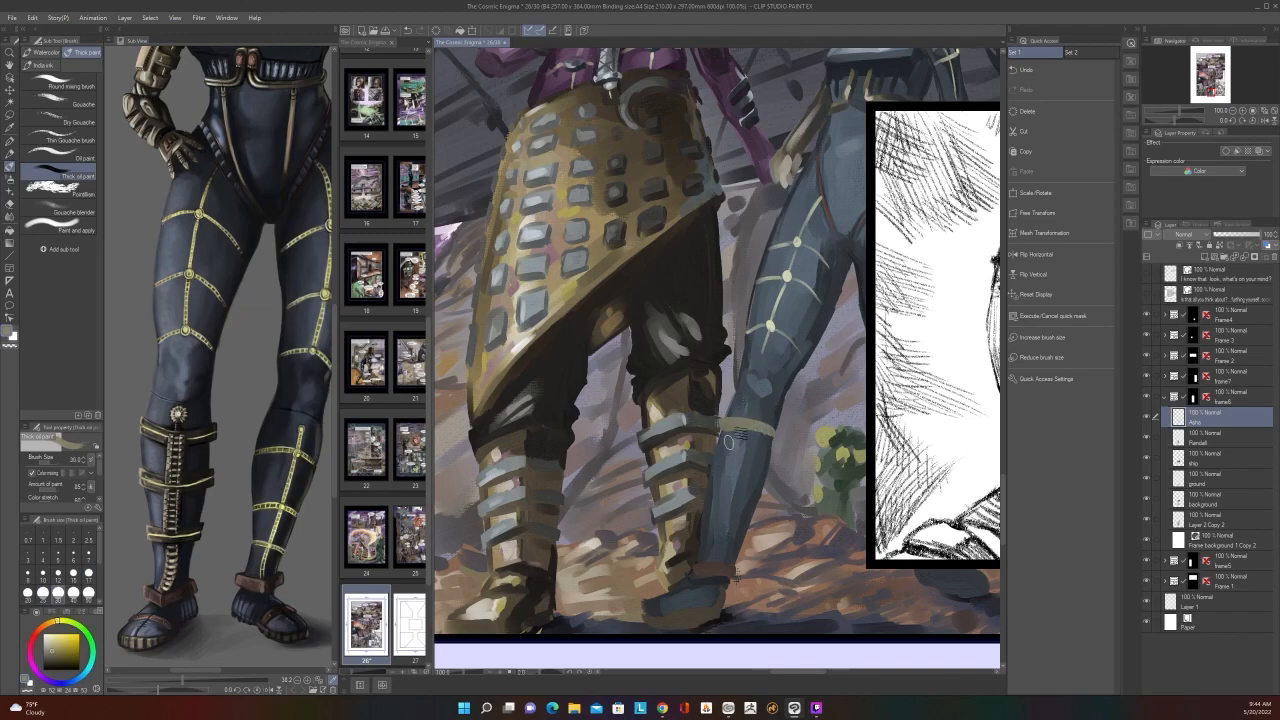
drag(713, 467, 762, 466)
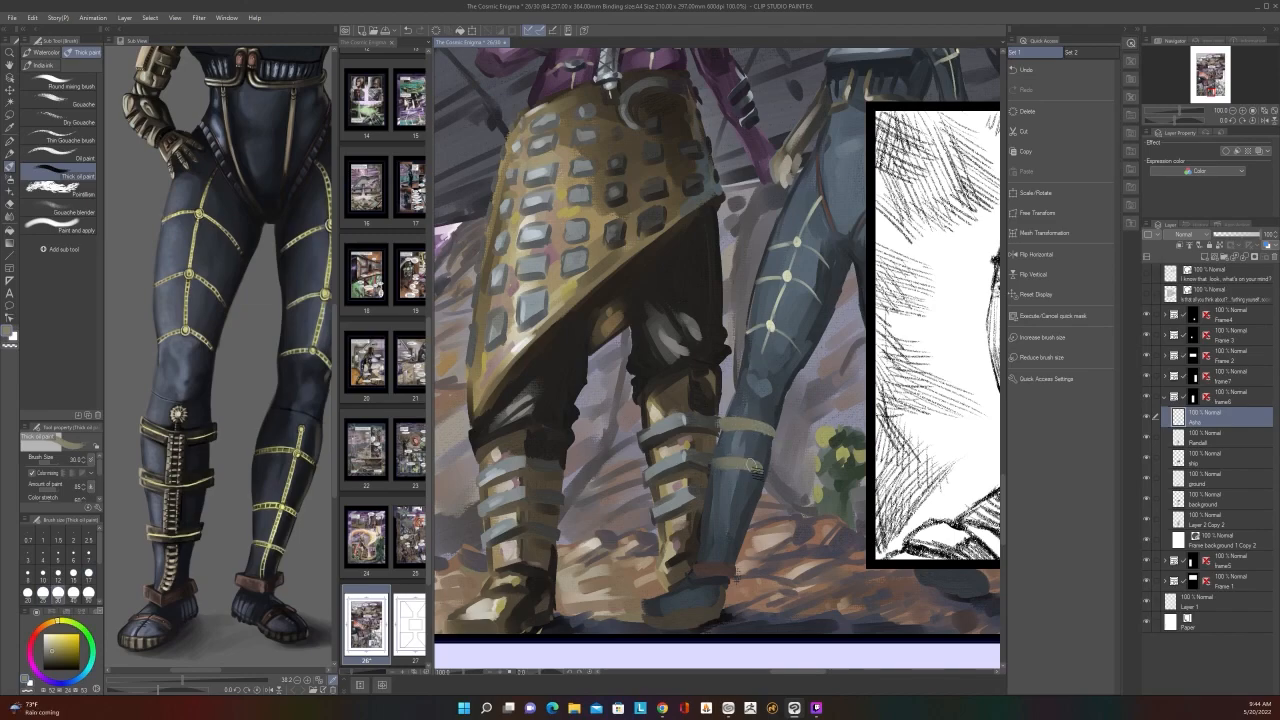
key(ctrl+z)
drag(706, 465, 761, 466)
mouse_move(707, 510)
mouse_down()
mouse_move(756, 508)
mouse_move(744, 508)
mouse_up()
Step: Paint a vertical yellow strap down the shin to connect the bands, using brush size 30
scroll(755, 477, down, 3)
scroll(760, 480, up, 2)
key(bracketleft)
key(bracketleft)
key(bracketleft)
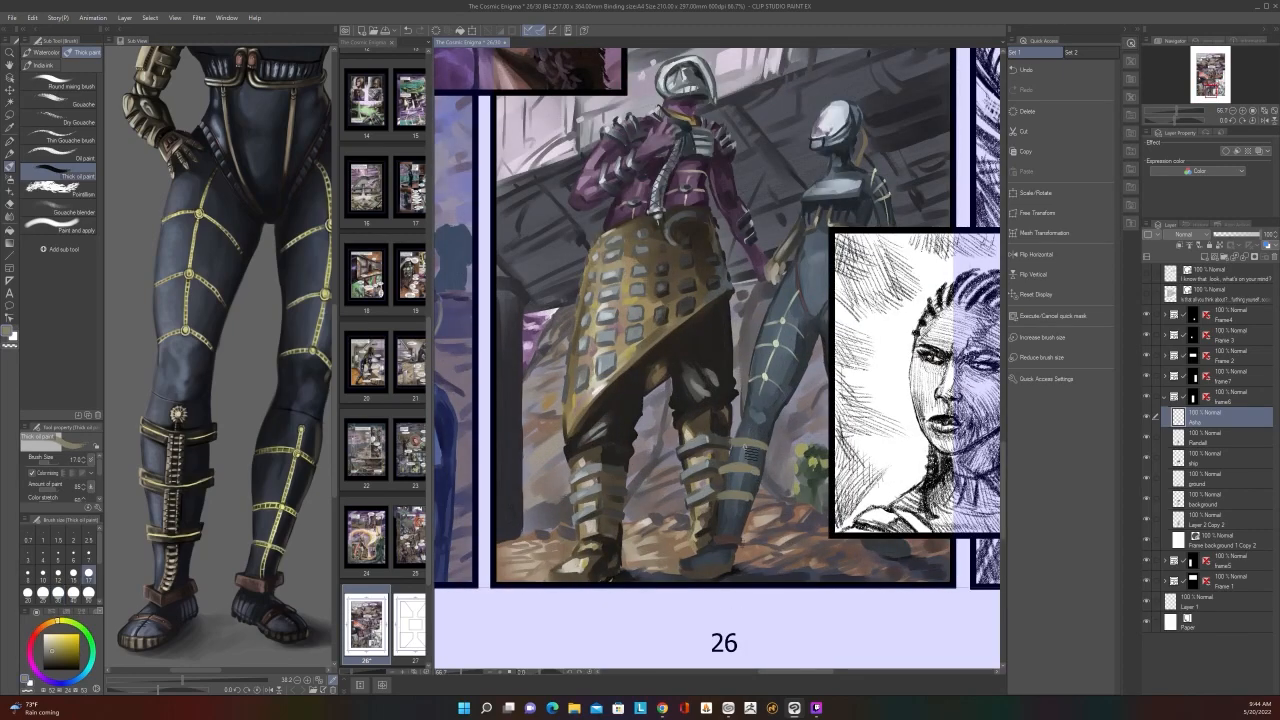
key(bracketright)
key(bracketright)
key(bracketright)
drag(748, 484, 736, 514)
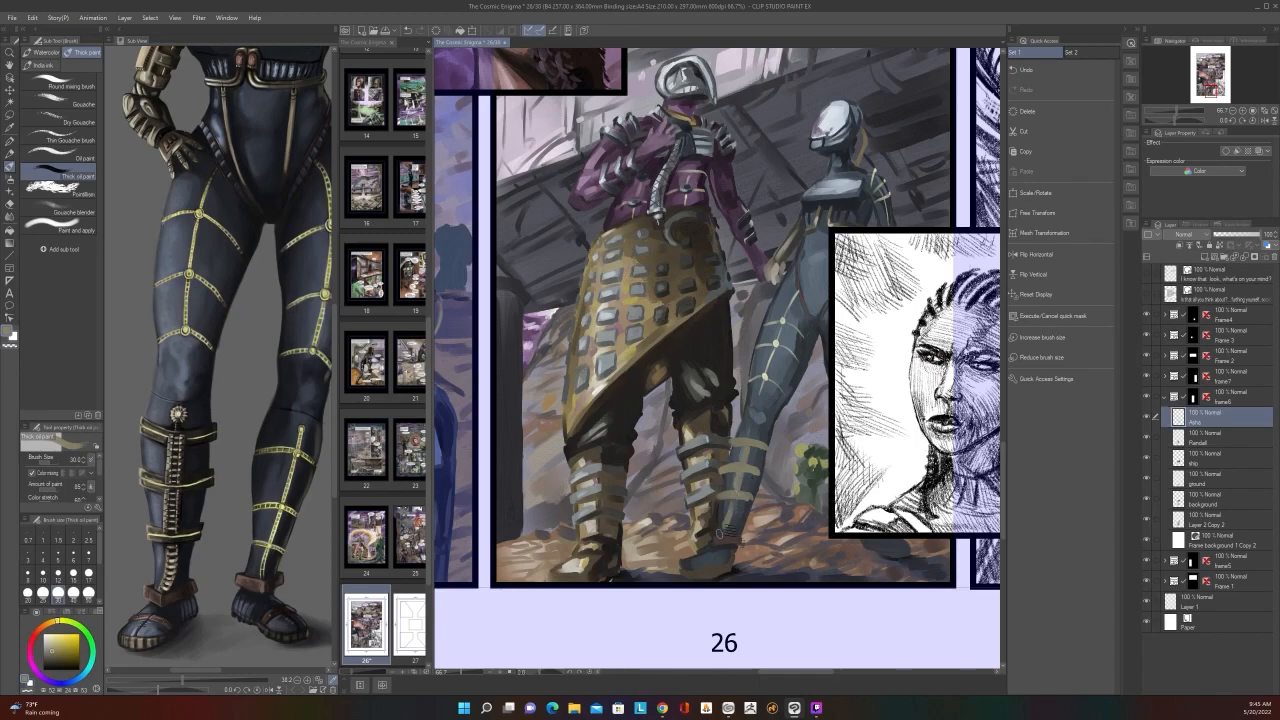
Step: Sample the leg's dark blue and refine the lower leg around the yellow bands with a size 17 brush
scroll(750, 480, down, 2)
scroll(746, 476, up, 3)
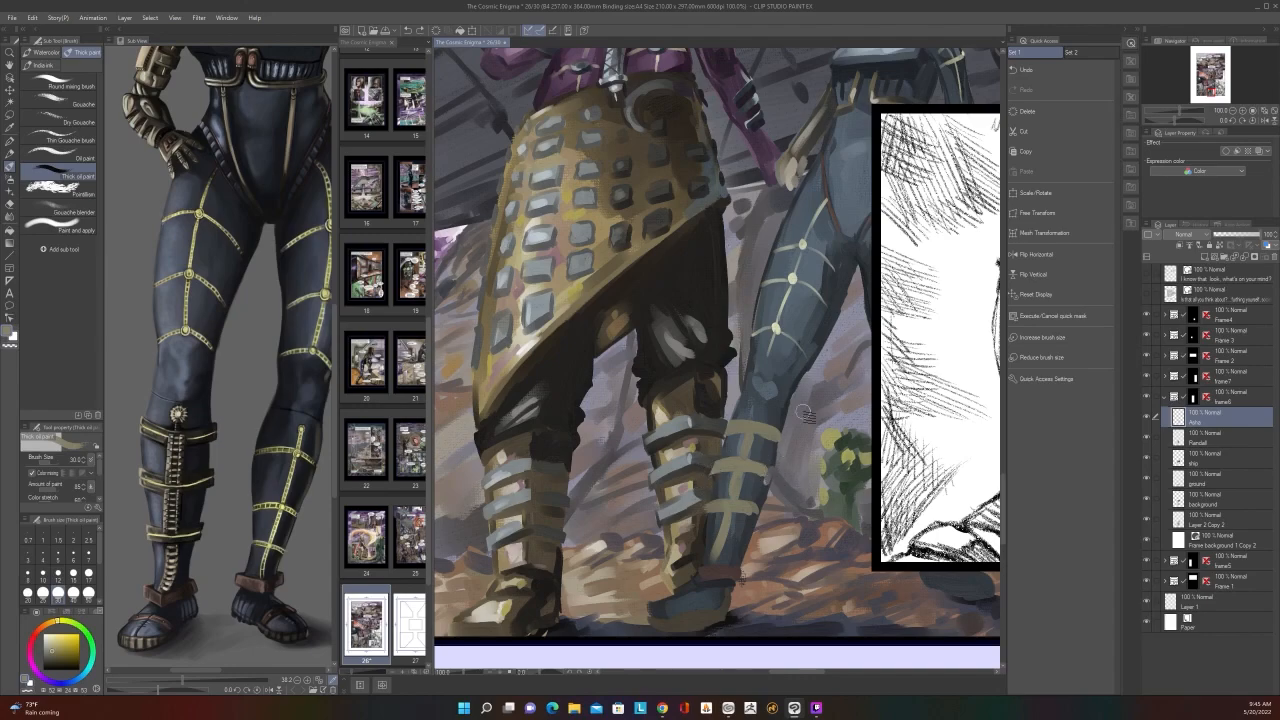
alt+click(768, 468)
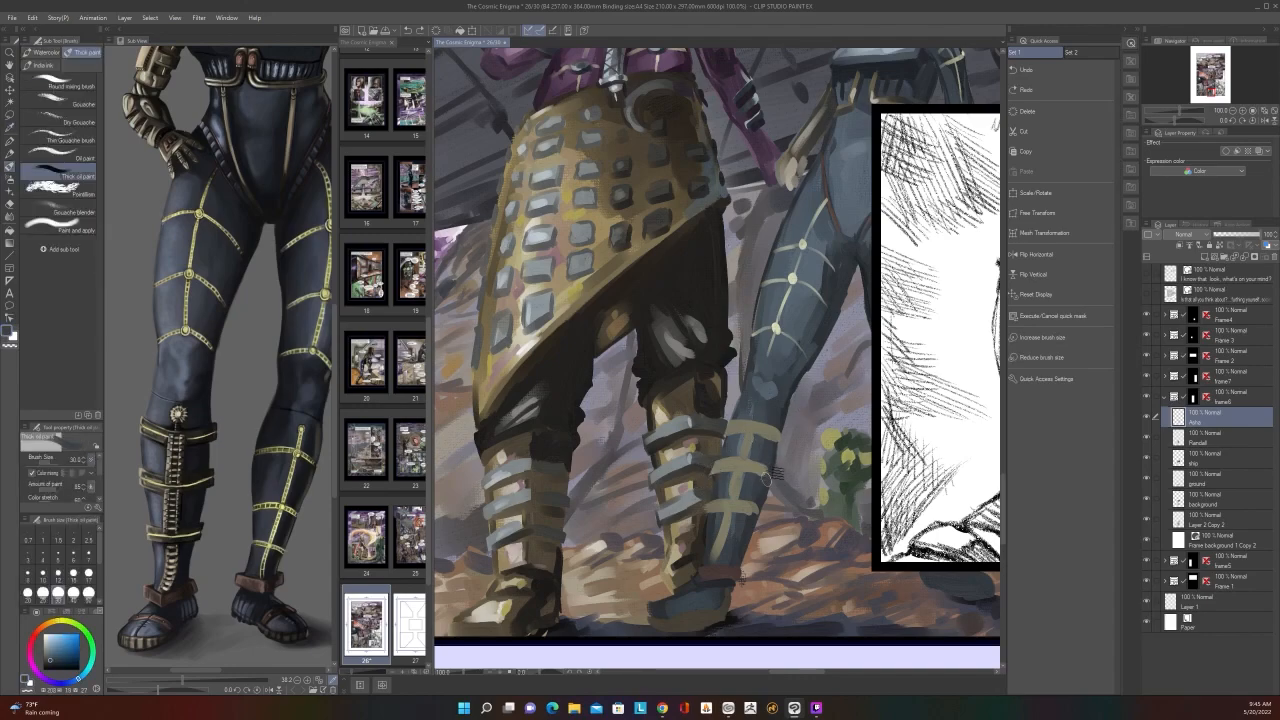
key(bracketleft)
key(bracketleft)
key(bracketleft)
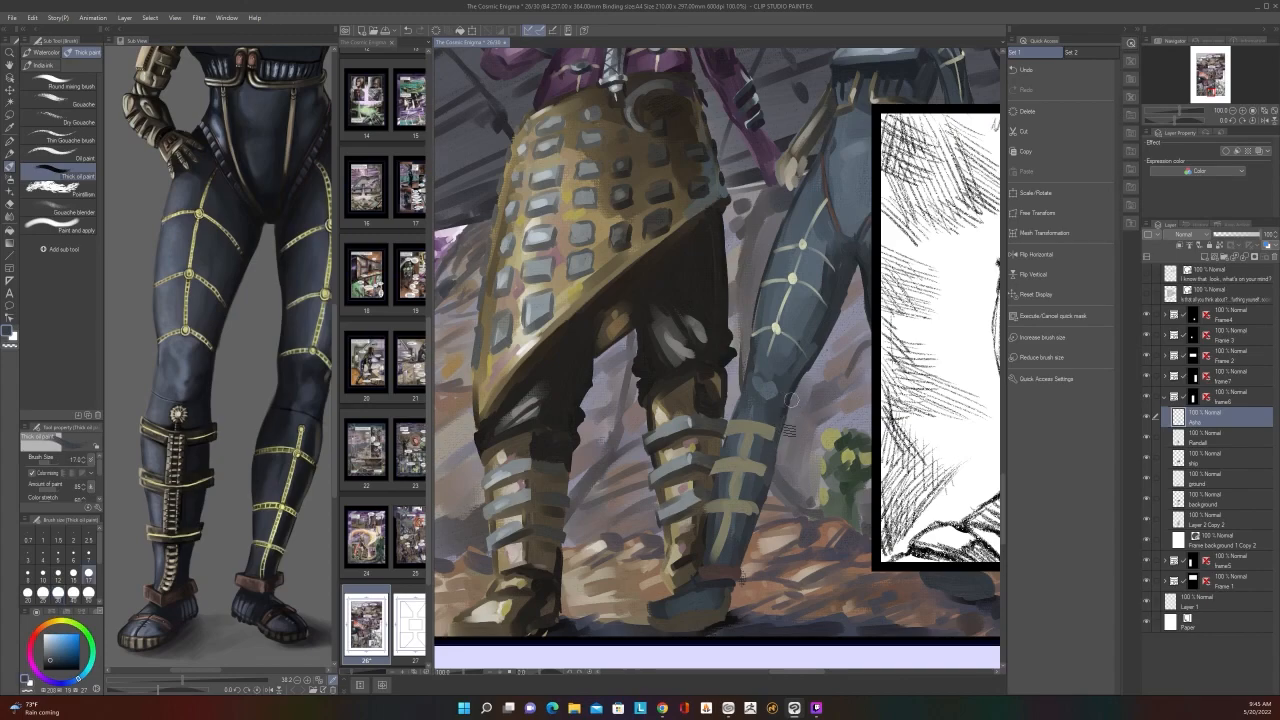
scroll(795, 400, down, 2)
scroll(795, 400, up, 2)
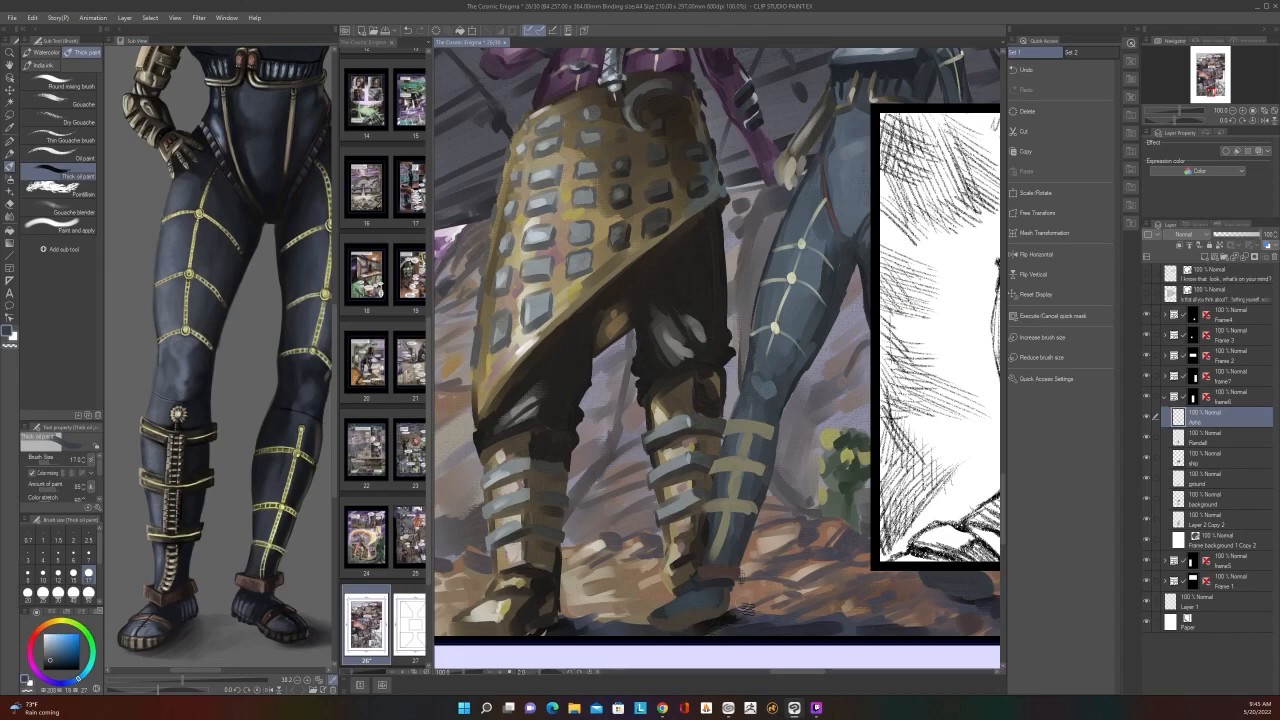
scroll(716, 625, down, 1)
scroll(747, 607, up, 1)
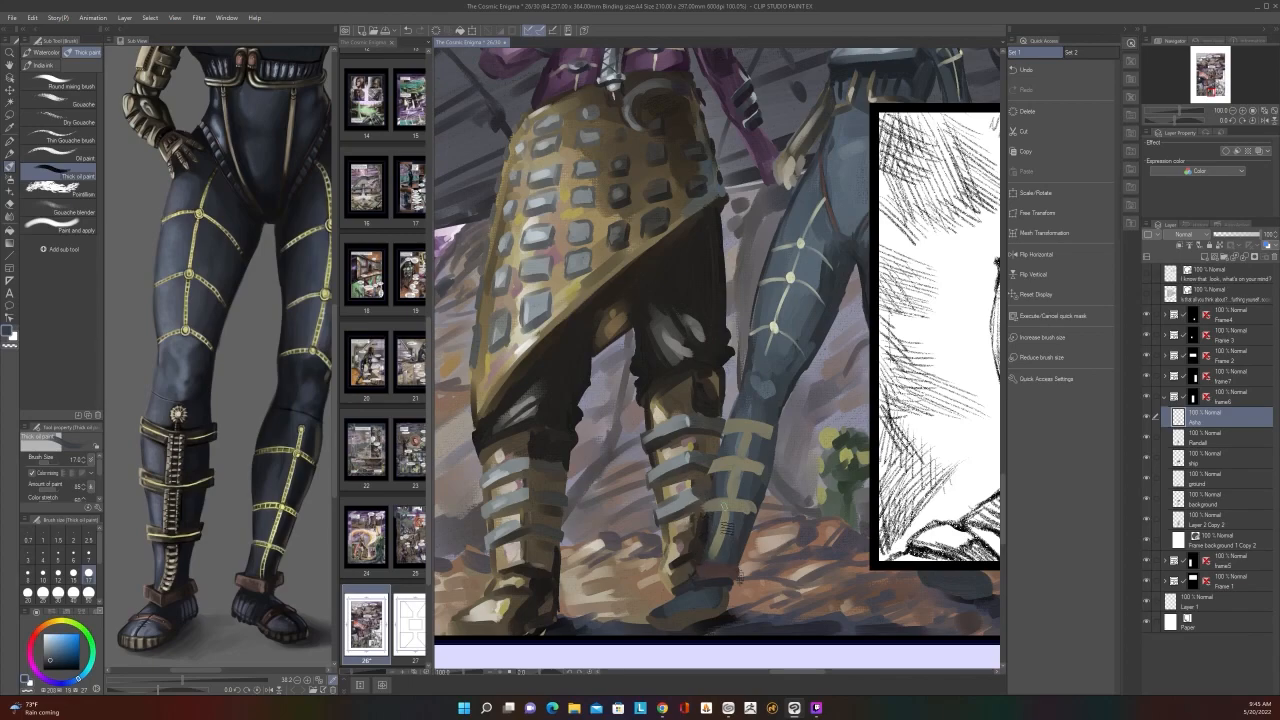
Step: Sample the strap and leg colors and touch up the shading around the shin bands
alt+click(722, 530)
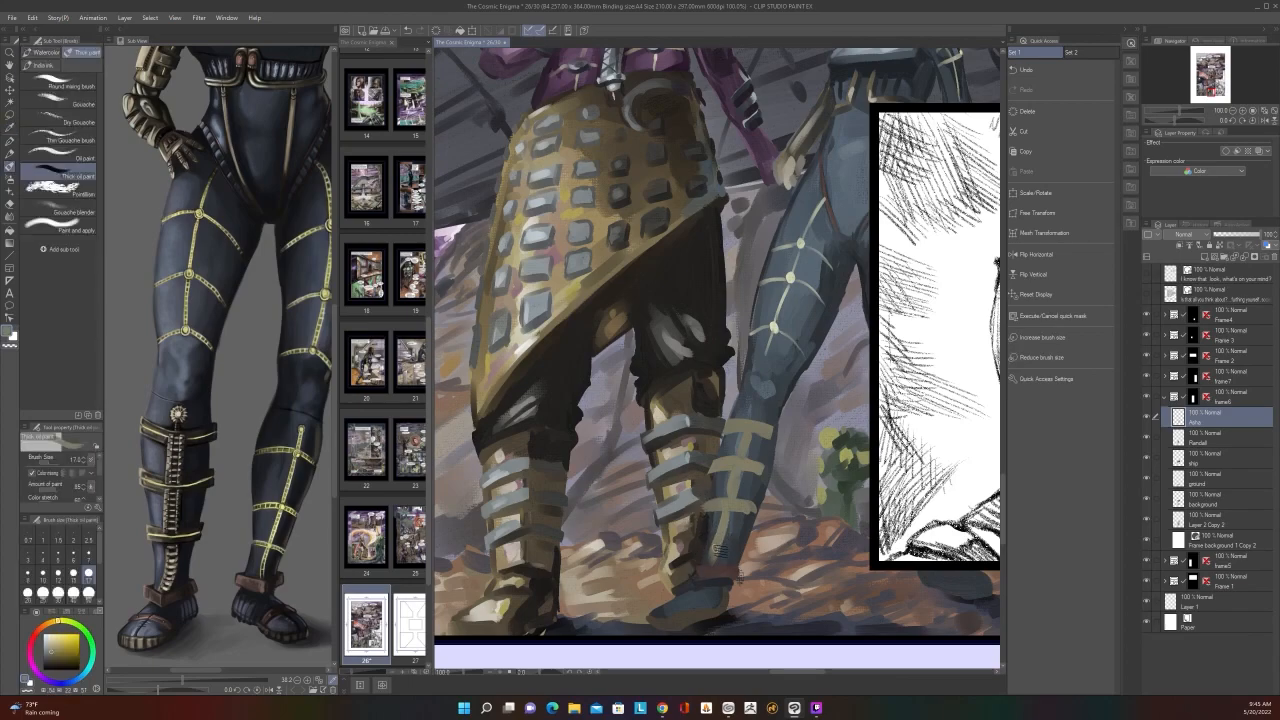
alt+click(718, 540)
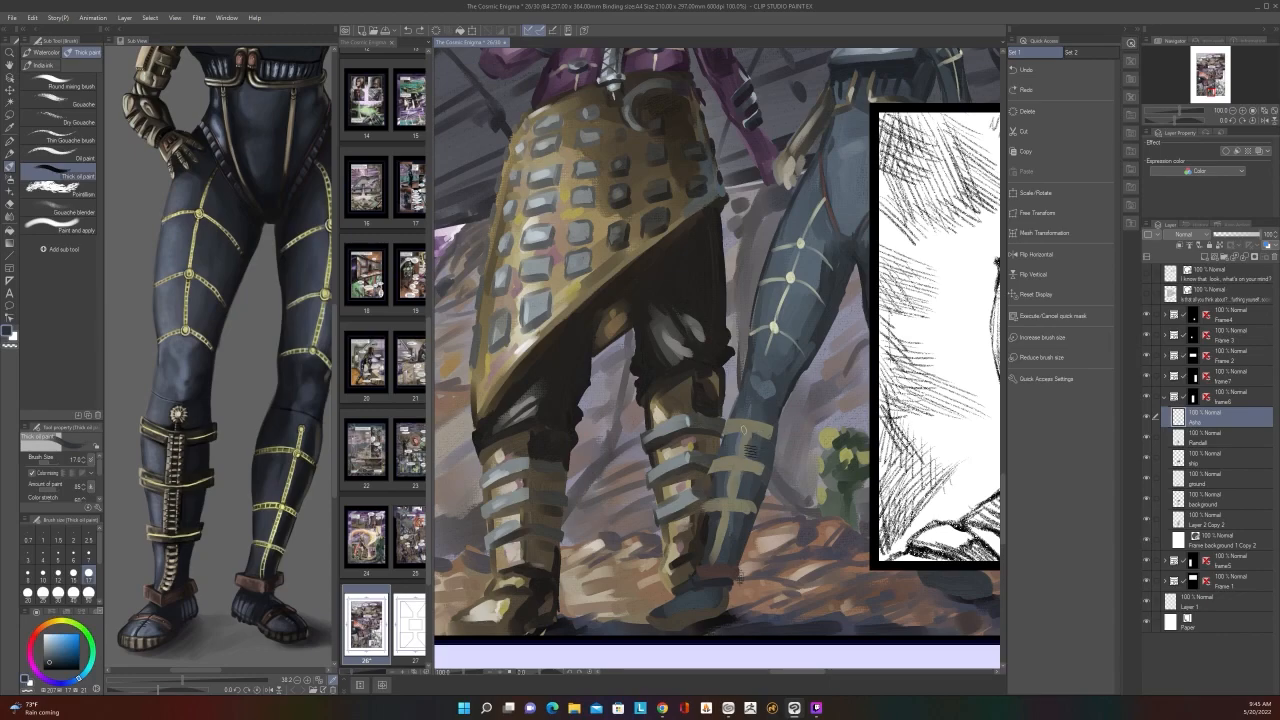
drag(753, 447, 761, 438)
Step: Sample ankle and foot tones, enlarge the brush to size 30, and shade the foot and lower shin in dark blue
alt+click(703, 570)
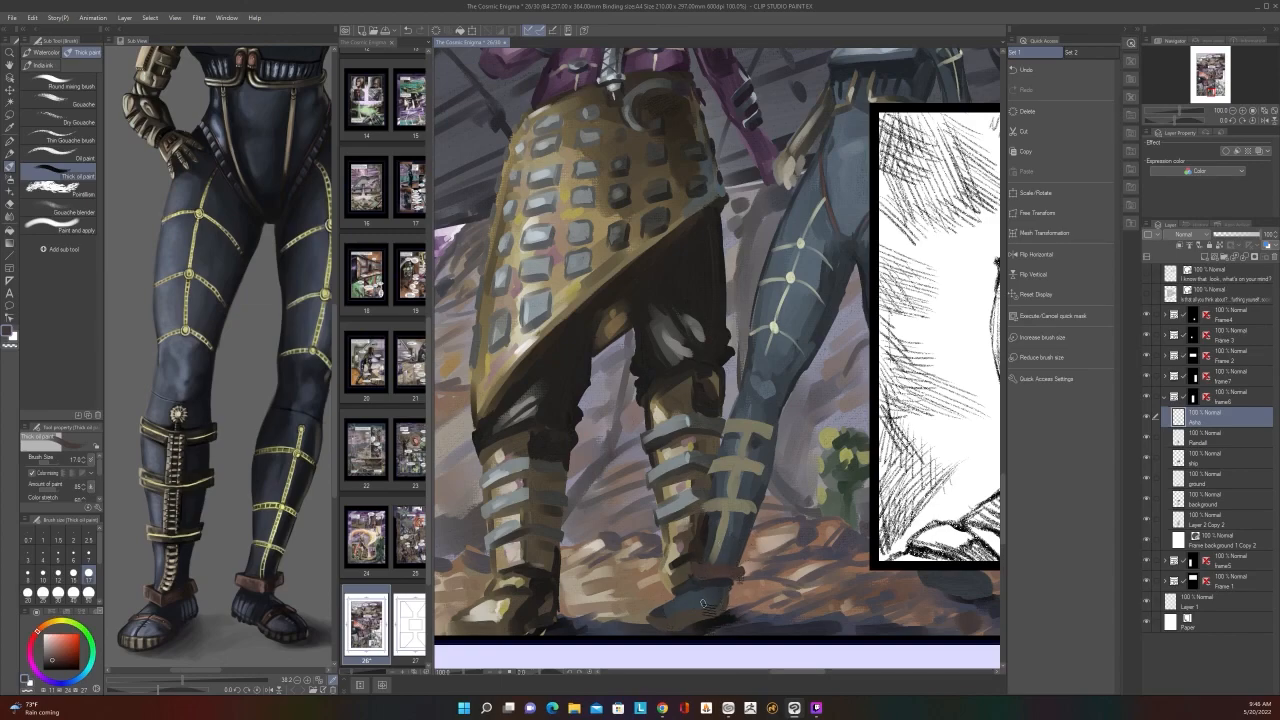
key(alt)
alt+click(672, 590)
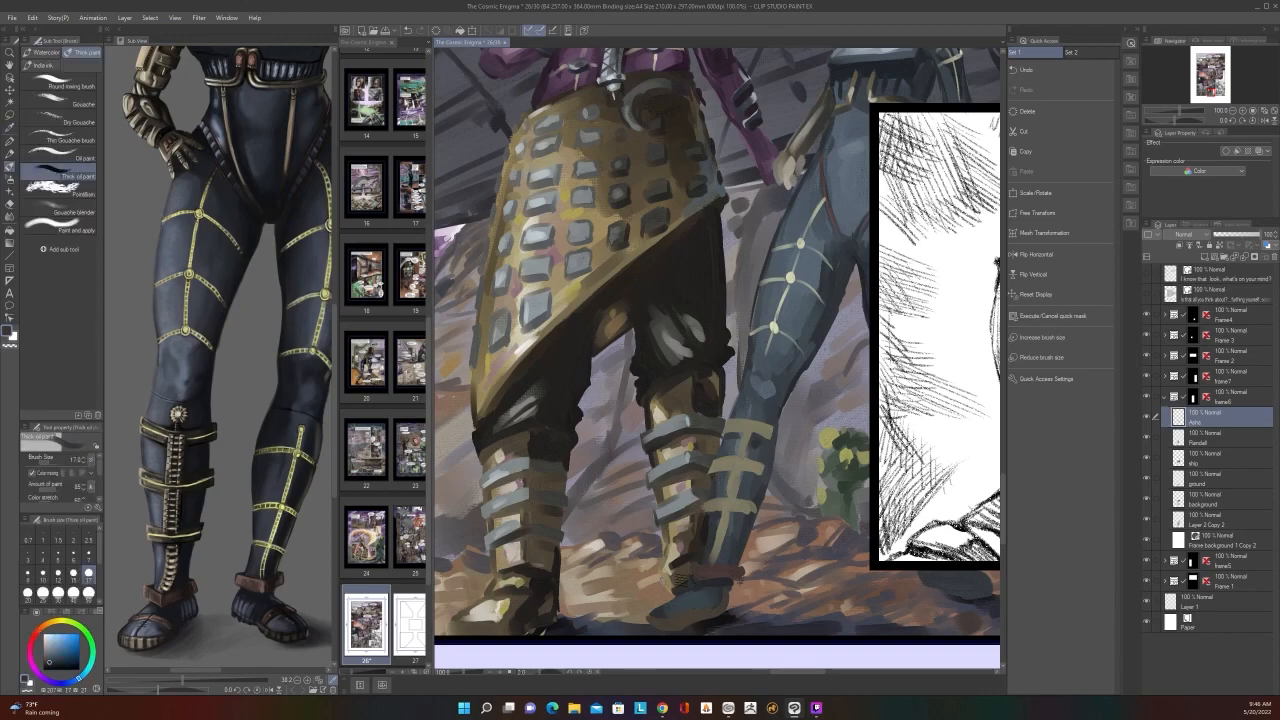
key(bracketright)
key(bracketright)
key(bracketright)
mouse_move(722, 597)
mouse_down()
mouse_move(683, 612)
mouse_move(732, 588)
mouse_up()
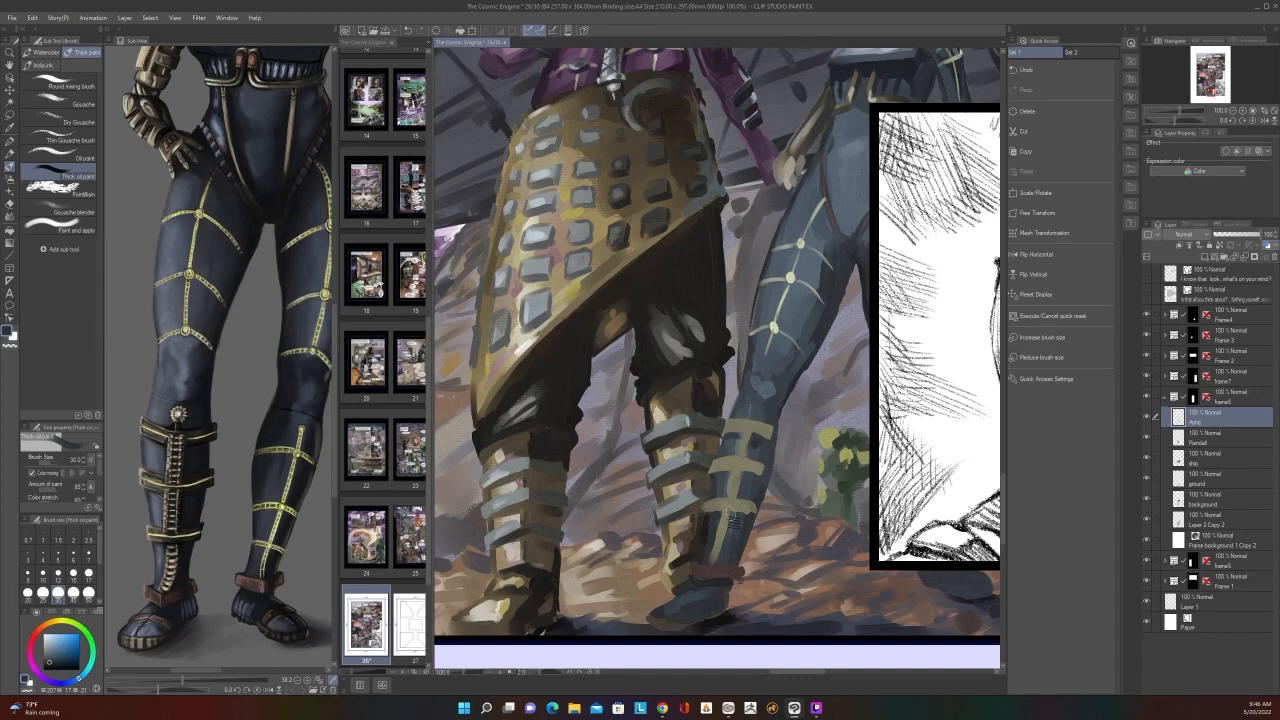
mouse_move(731, 518)
mouse_down()
mouse_move(746, 559)
mouse_move(760, 519)
mouse_move(750, 541)
mouse_move(708, 519)
mouse_up()
scroll(708, 519, down, 5)
scroll(708, 515, up, 5)
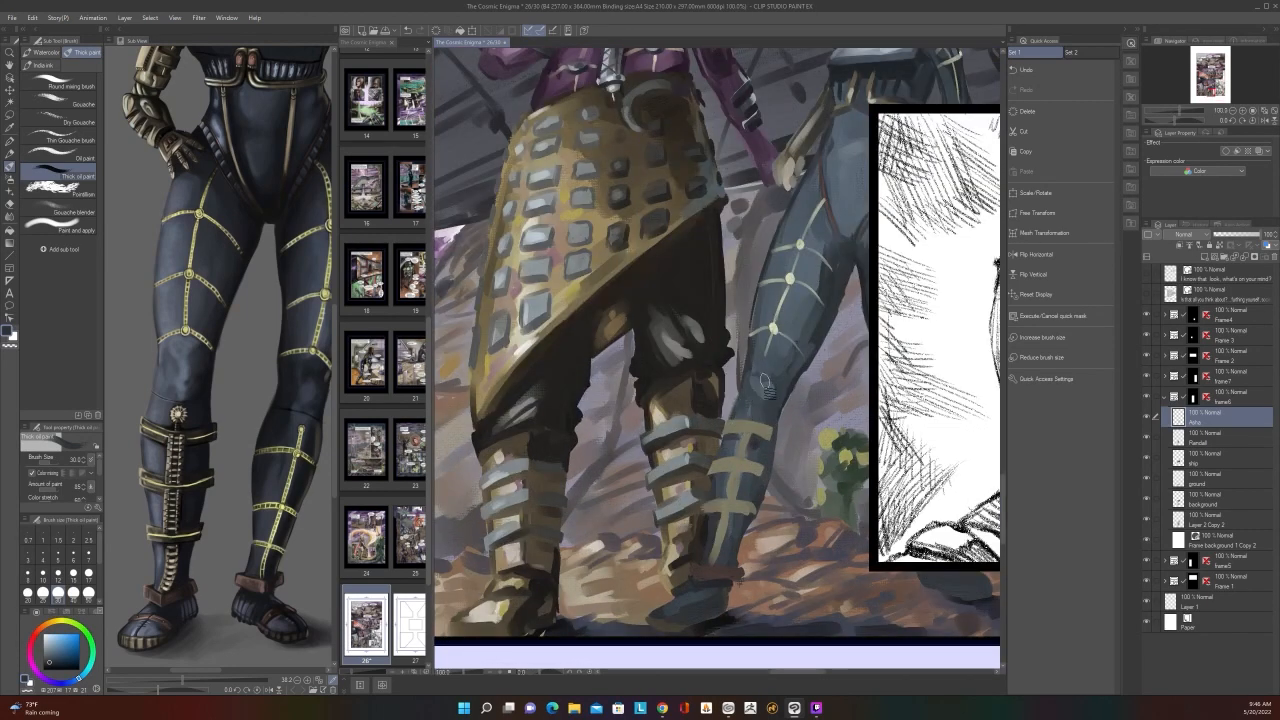
Step: Sample the band's yellow and paint a round ornament on the knee above the shin bands
key(i)
click(752, 422)
key(b)
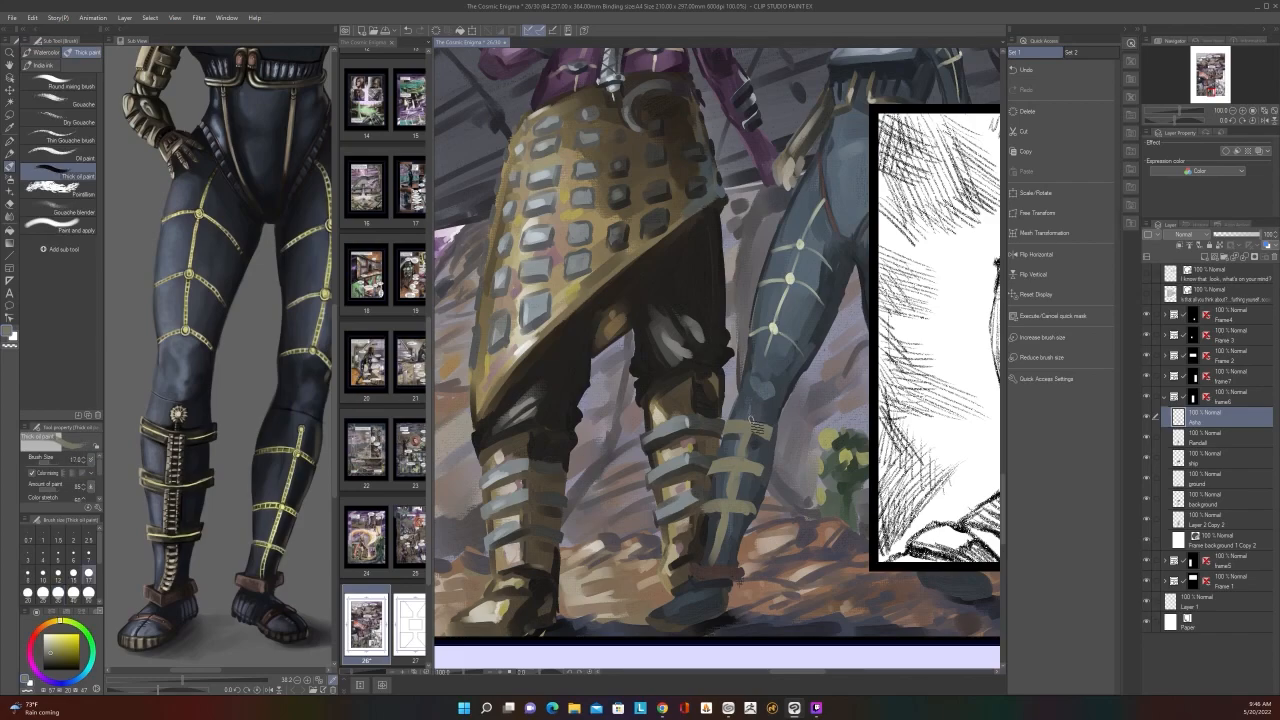
drag(761, 396, 758, 404)
drag(745, 398, 760, 404)
scroll(764, 453, down, 3)
scroll(764, 453, up, 2)
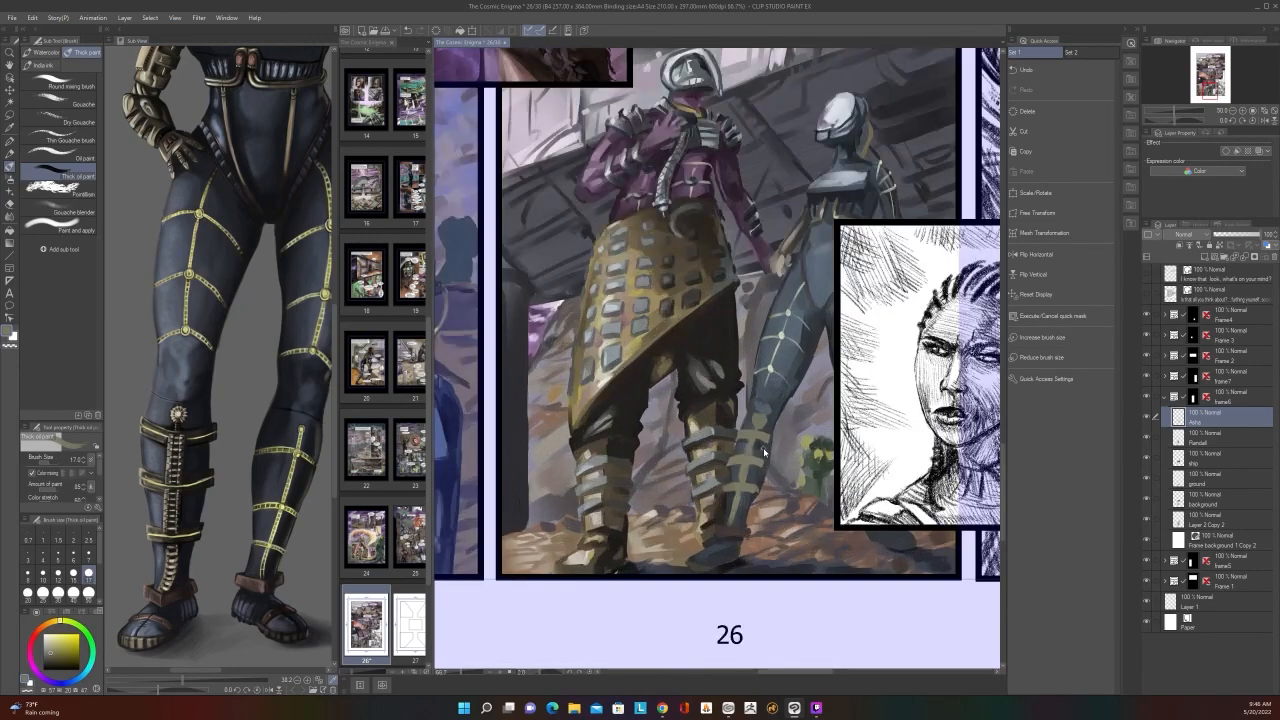
scroll(764, 453, up, 1)
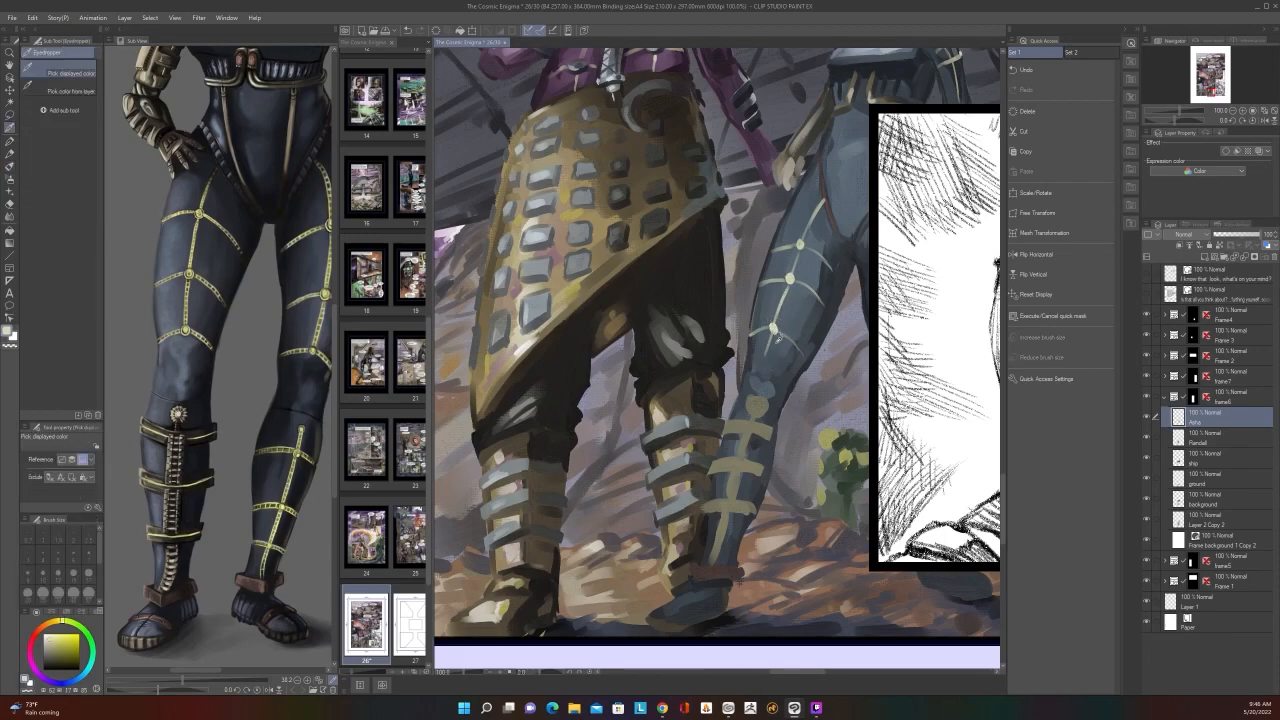
Step: Retrace the thigh's seam lines and round nodes in light yellow with a size 10 brush
alt+click(776, 345)
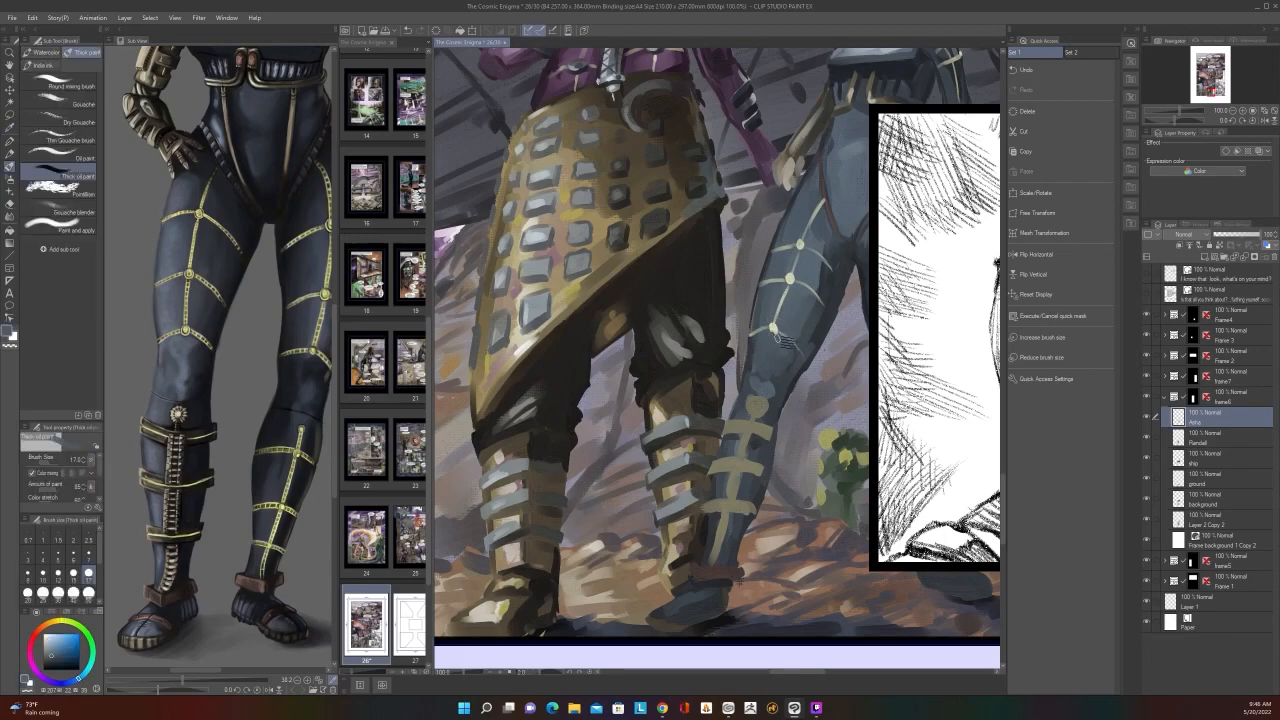
drag(797, 300, 745, 447)
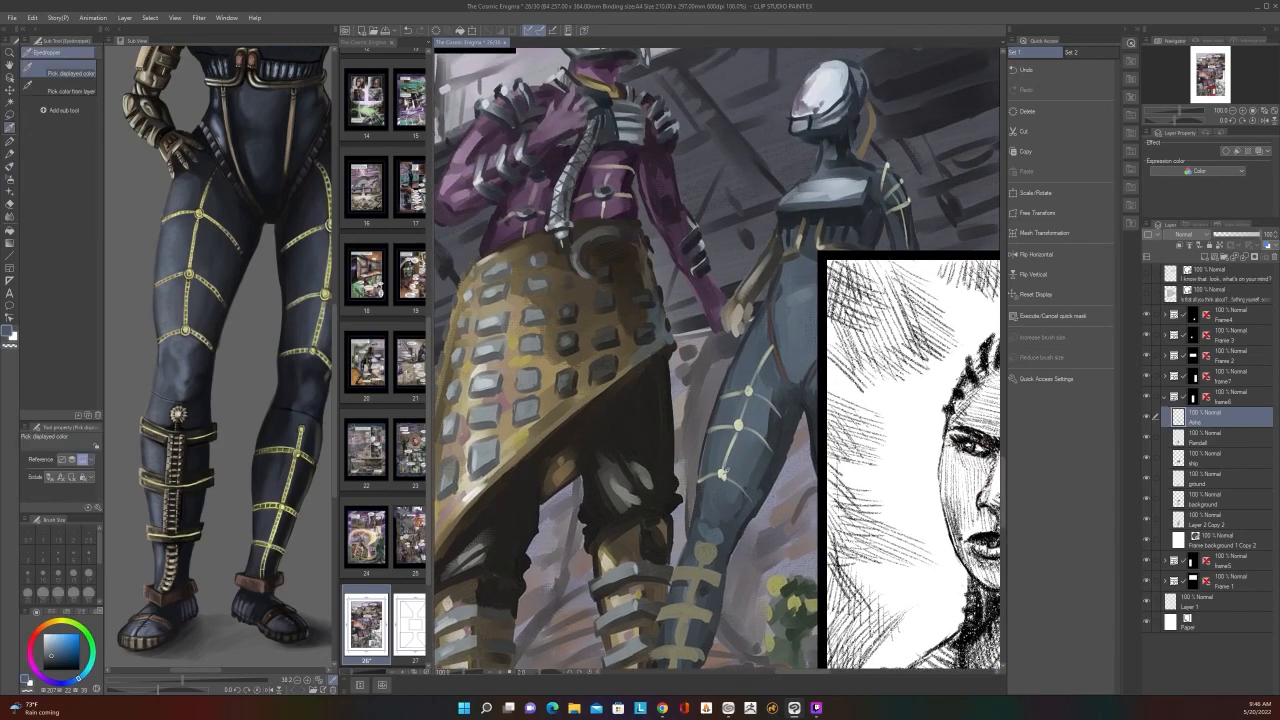
alt+click(743, 491)
key(bracketleft)
key(bracketleft)
key(bracketleft)
drag(698, 484, 722, 474)
key(ctrl+z)
key(ctrl+z)
mouse_move(704, 432)
mouse_down()
mouse_move(733, 427)
mouse_move(772, 454)
mouse_move(789, 436)
mouse_move(748, 396)
mouse_move(774, 406)
mouse_up()
key(ctrl+z)
key(ctrl+z)
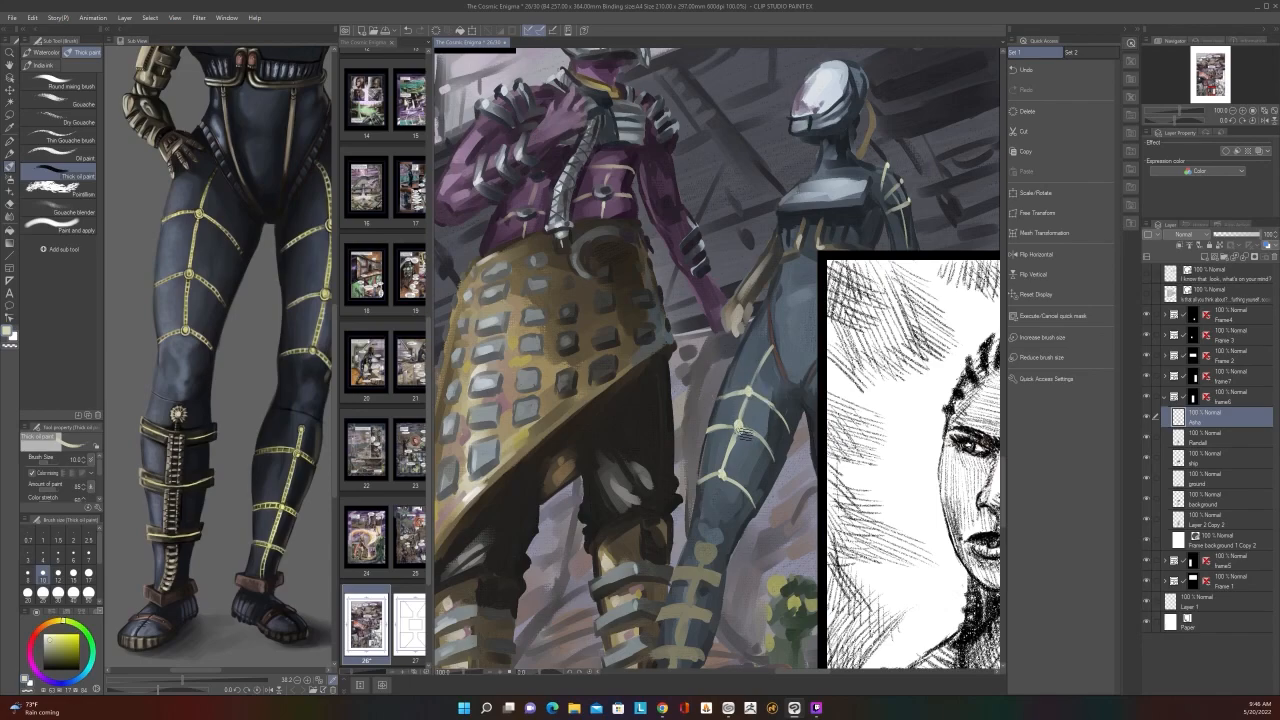
key(ctrl+z)
drag(743, 438, 741, 430)
Step: Pick a paler yellow and paint a highlight and detail on the round knee ornament
key(c)
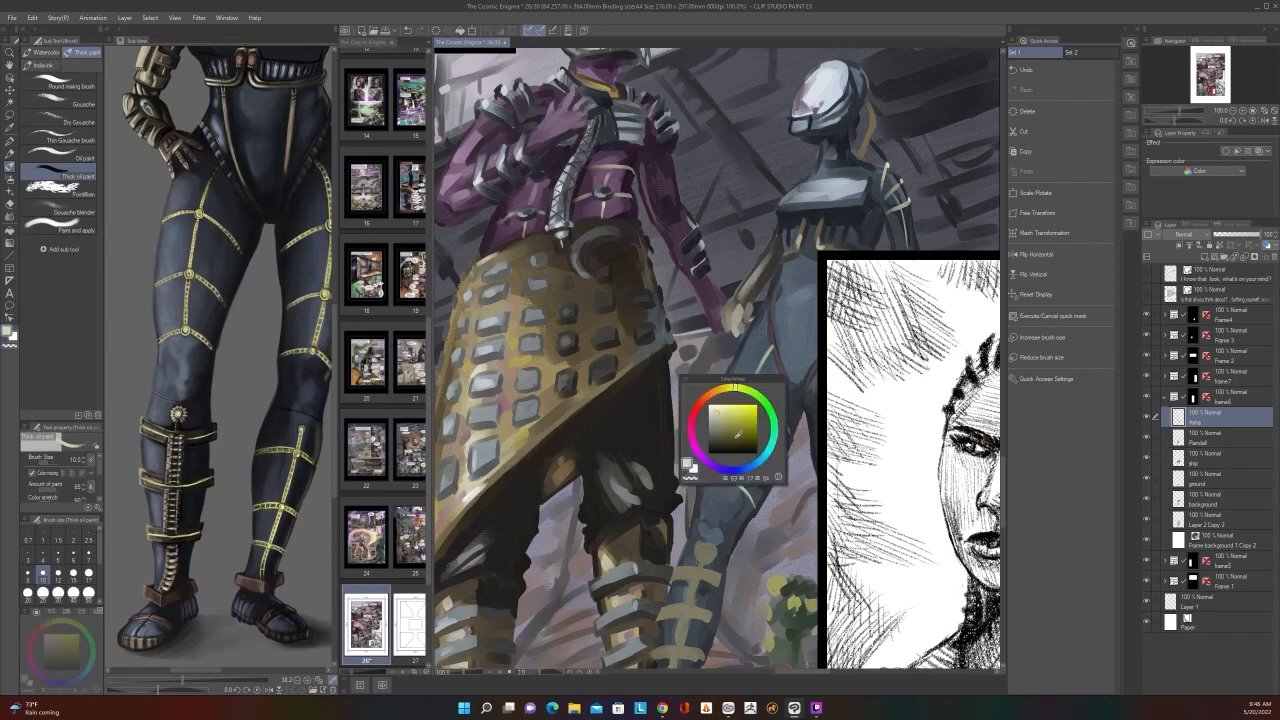
click(717, 407)
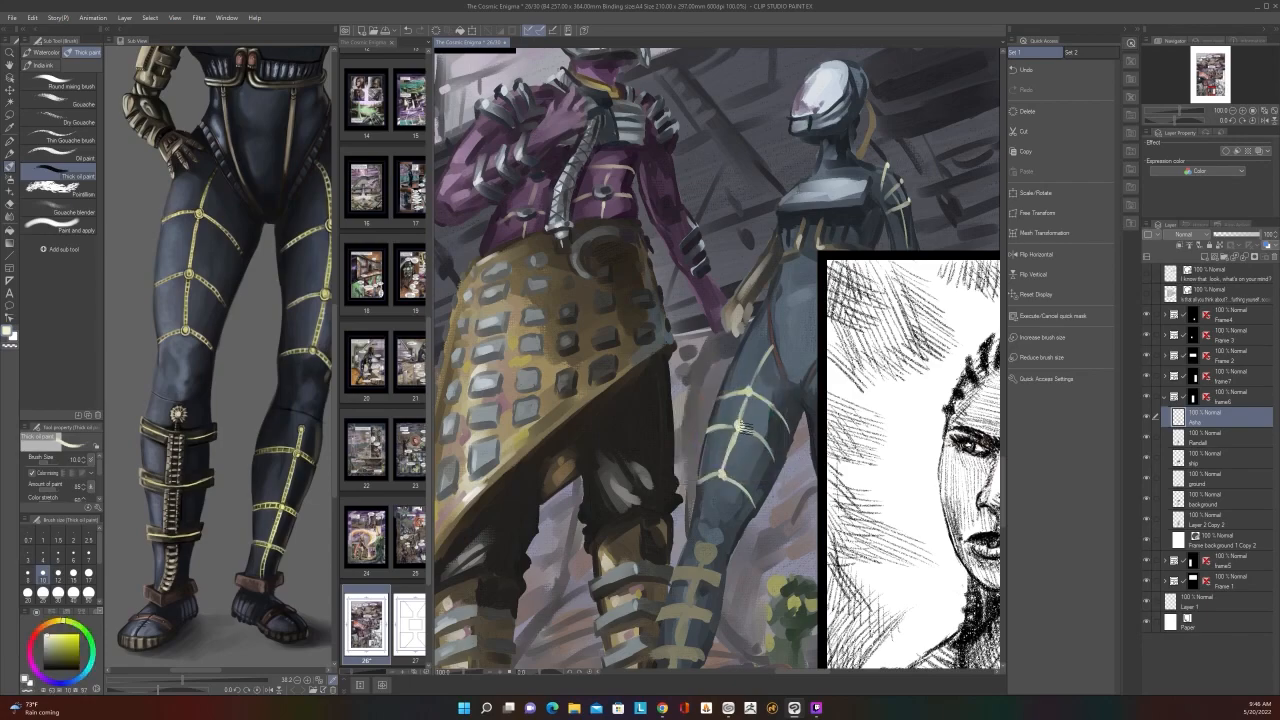
key(ctrl+z)
drag(701, 542, 712, 554)
key(i)
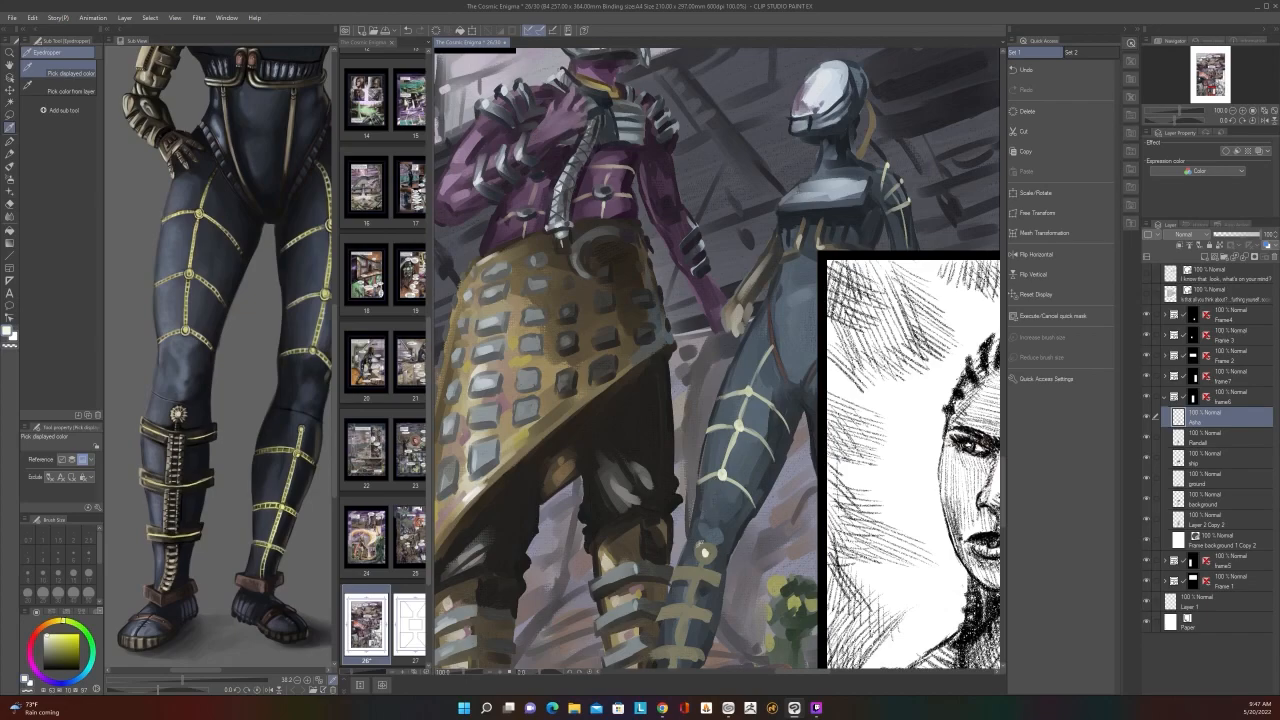
click(715, 507)
key(b)
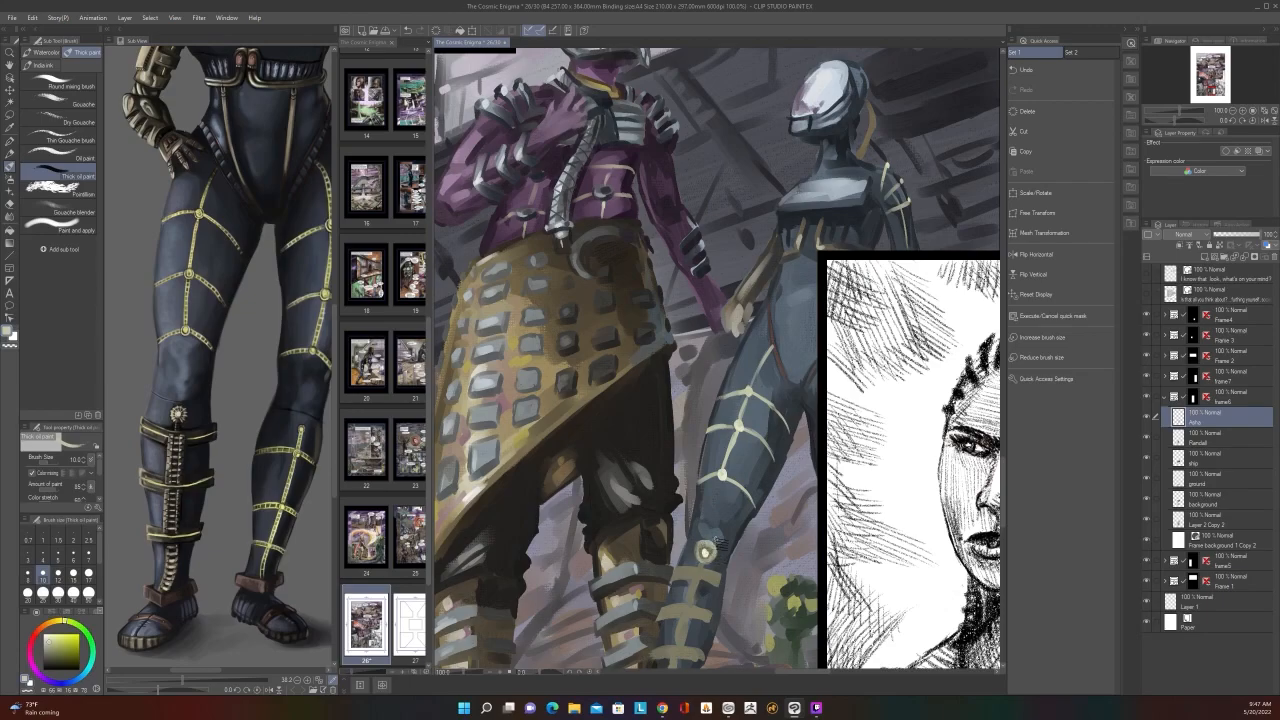
scroll(716, 540, down, 2)
scroll(716, 540, up, 3)
scroll(716, 540, down, 1)
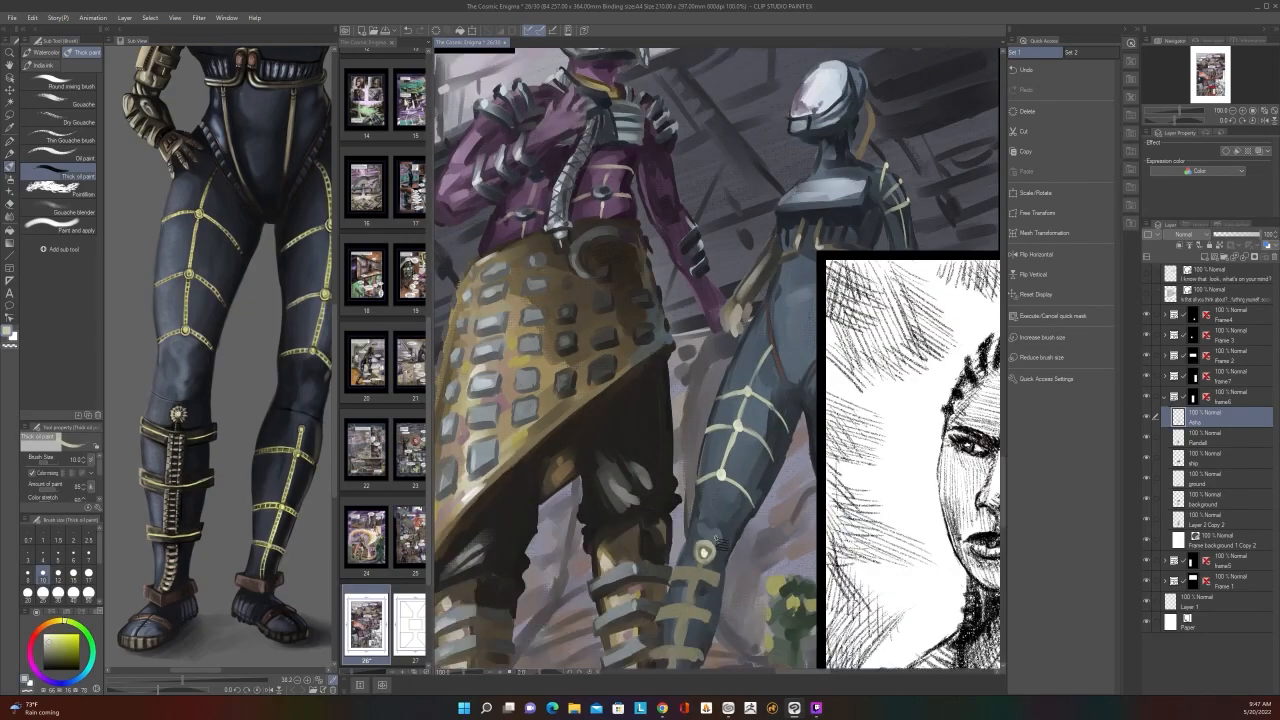
scroll(716, 550, down, 2)
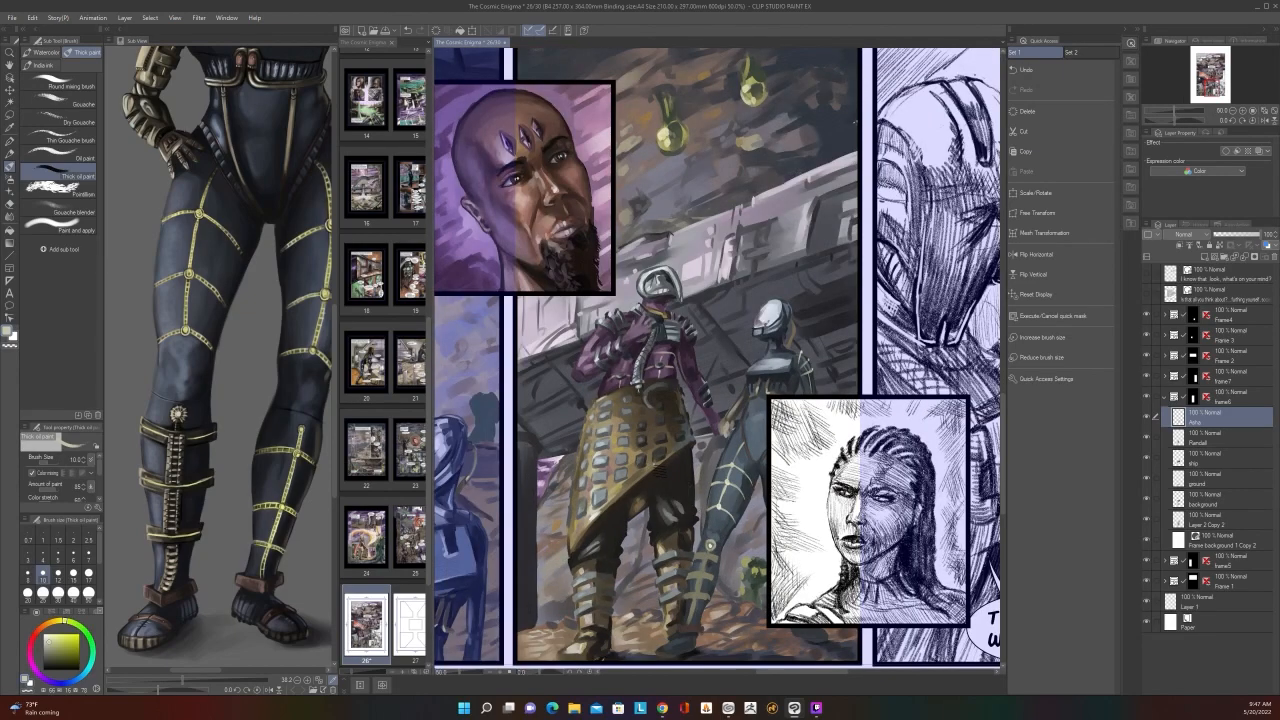
Step: Sample a dark blue from the thigh, enlarge the brush to about size 17, and shade the inner thigh's edge
scroll(654, 468, up, 1)
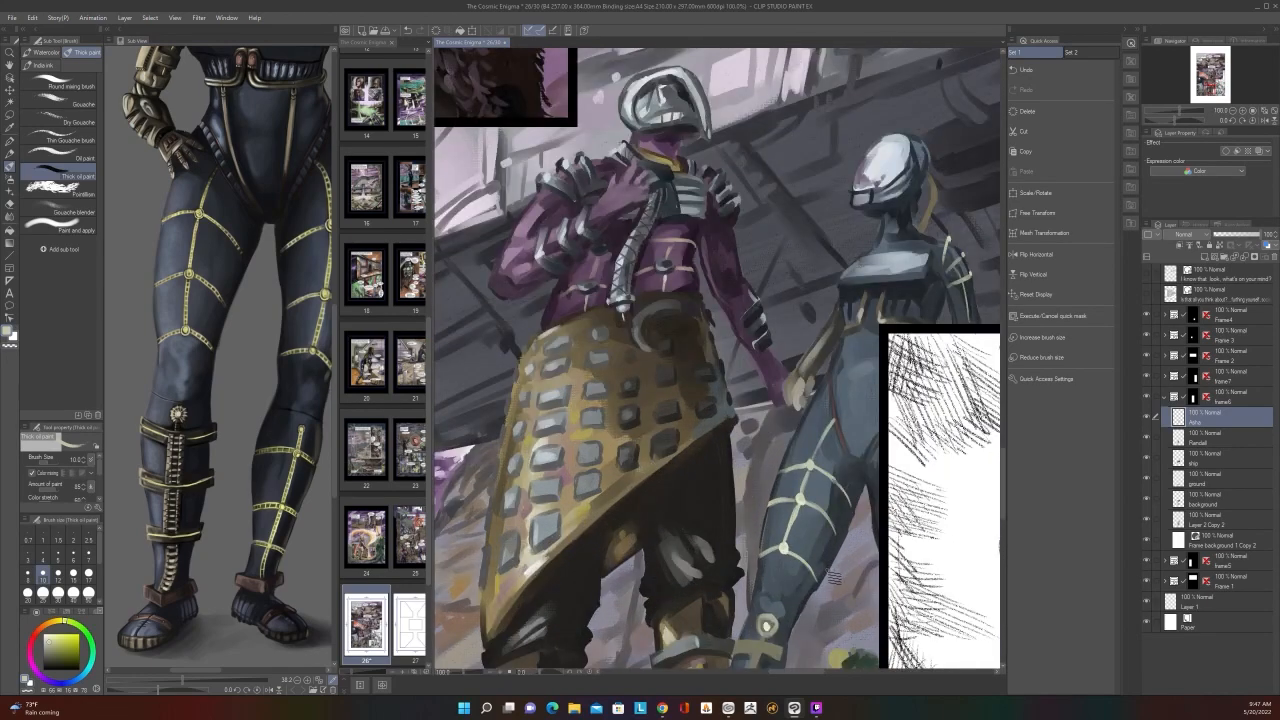
drag(722, 541, 608, 539)
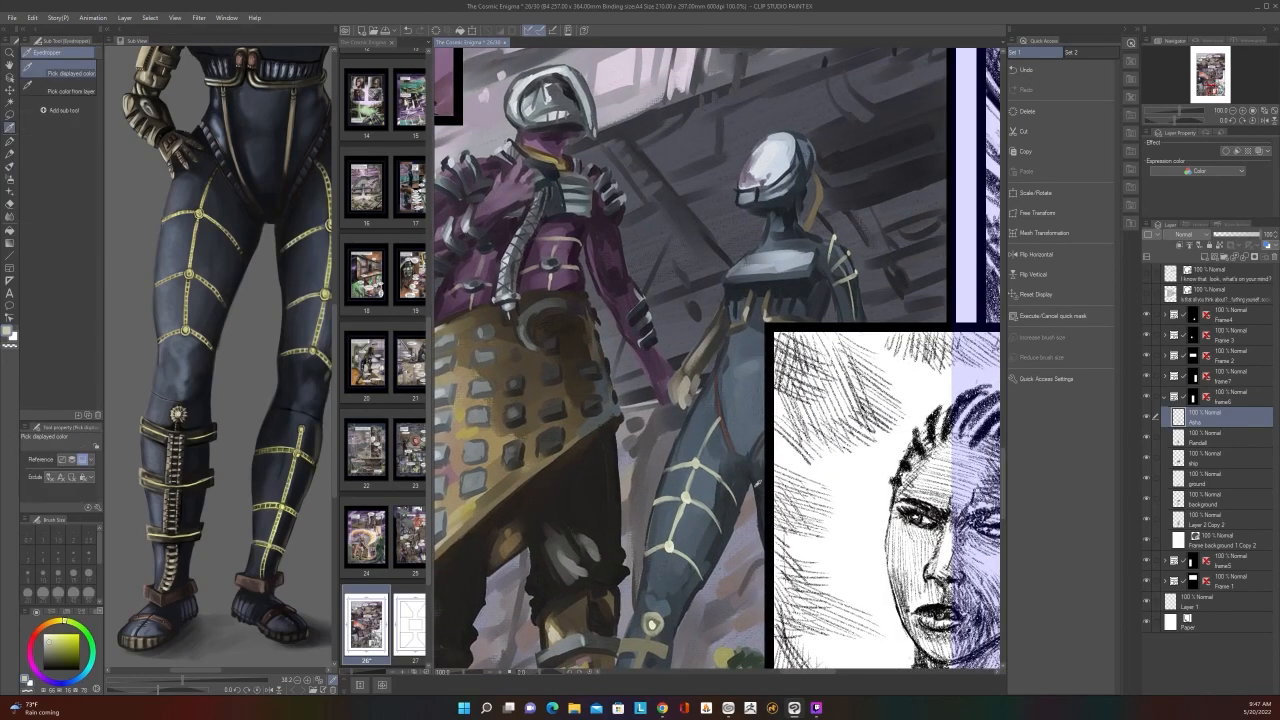
alt+click(742, 468)
key(bracketright)
key(bracketright)
key(bracketright)
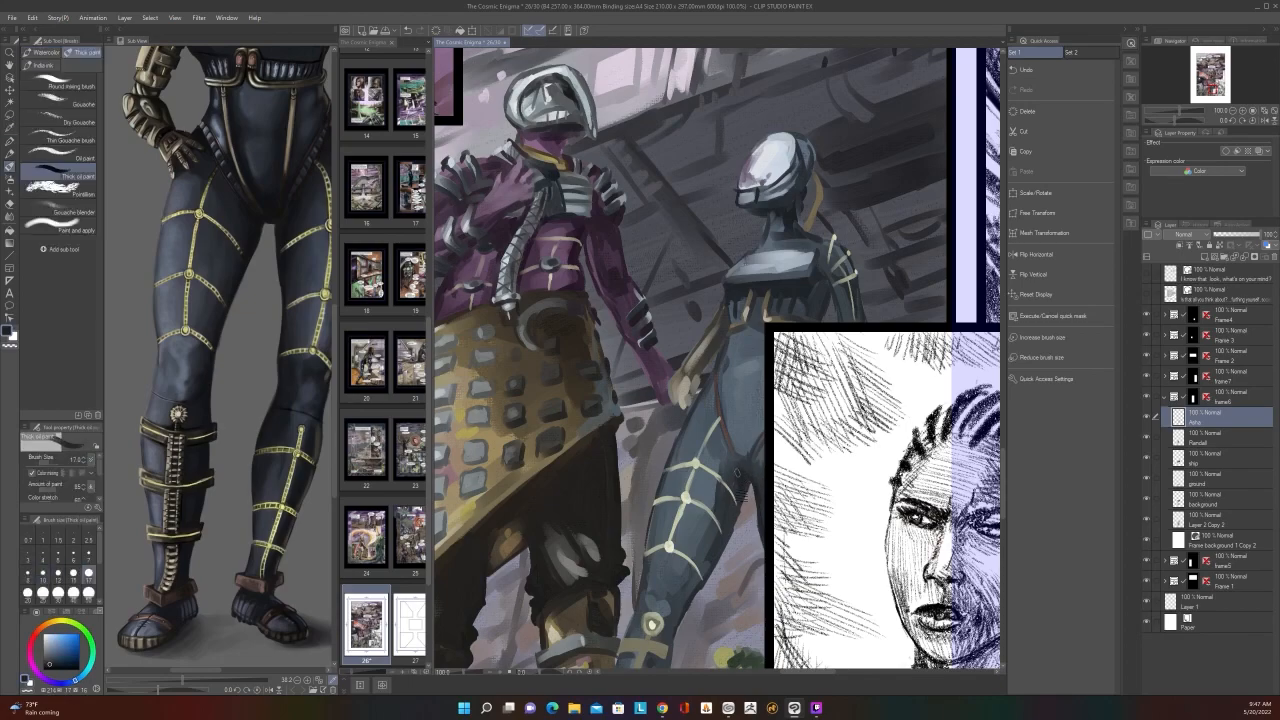
scroll(757, 463, down, 3)
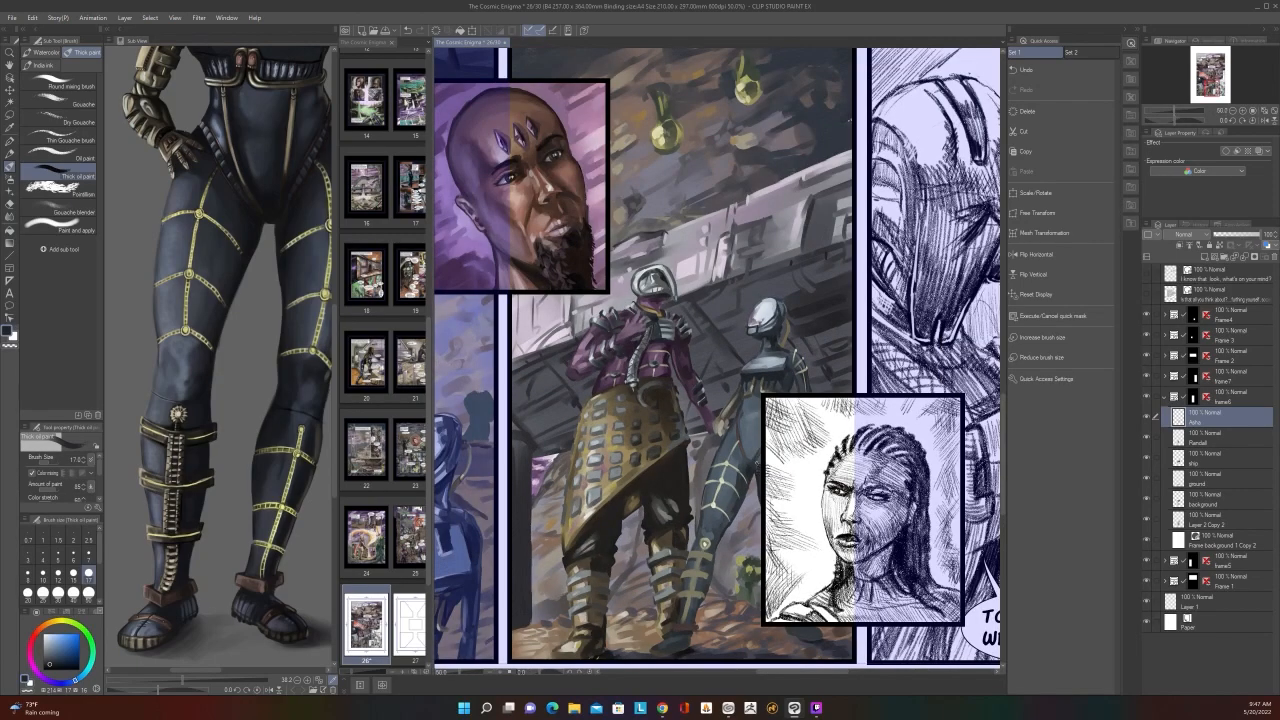
scroll(757, 466, up, 3)
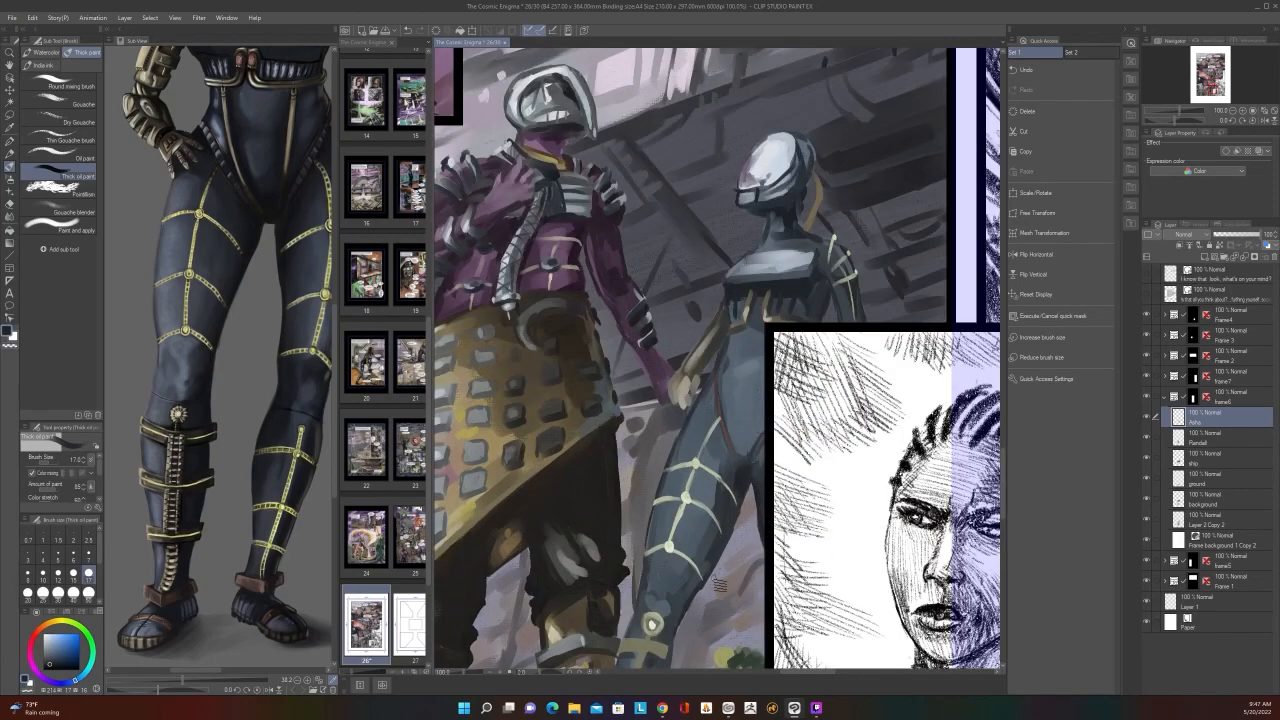
scroll(719, 584, down, 2)
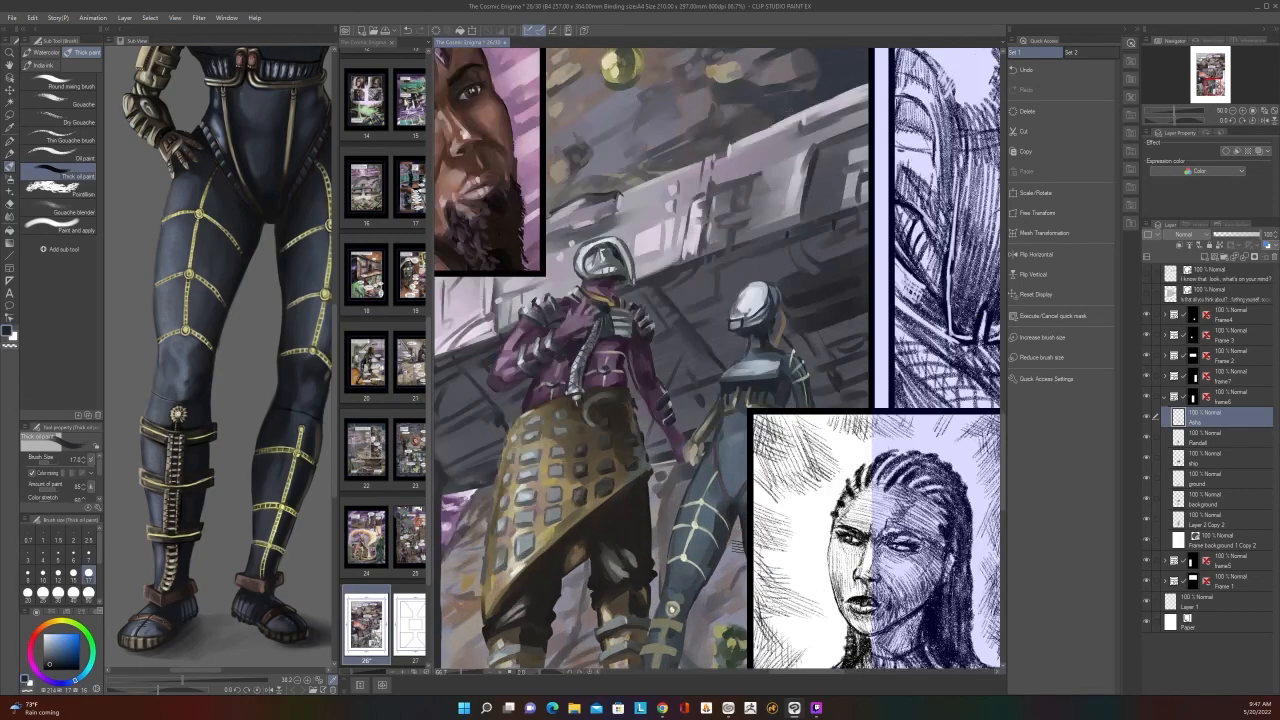
scroll(700, 580, up, 3)
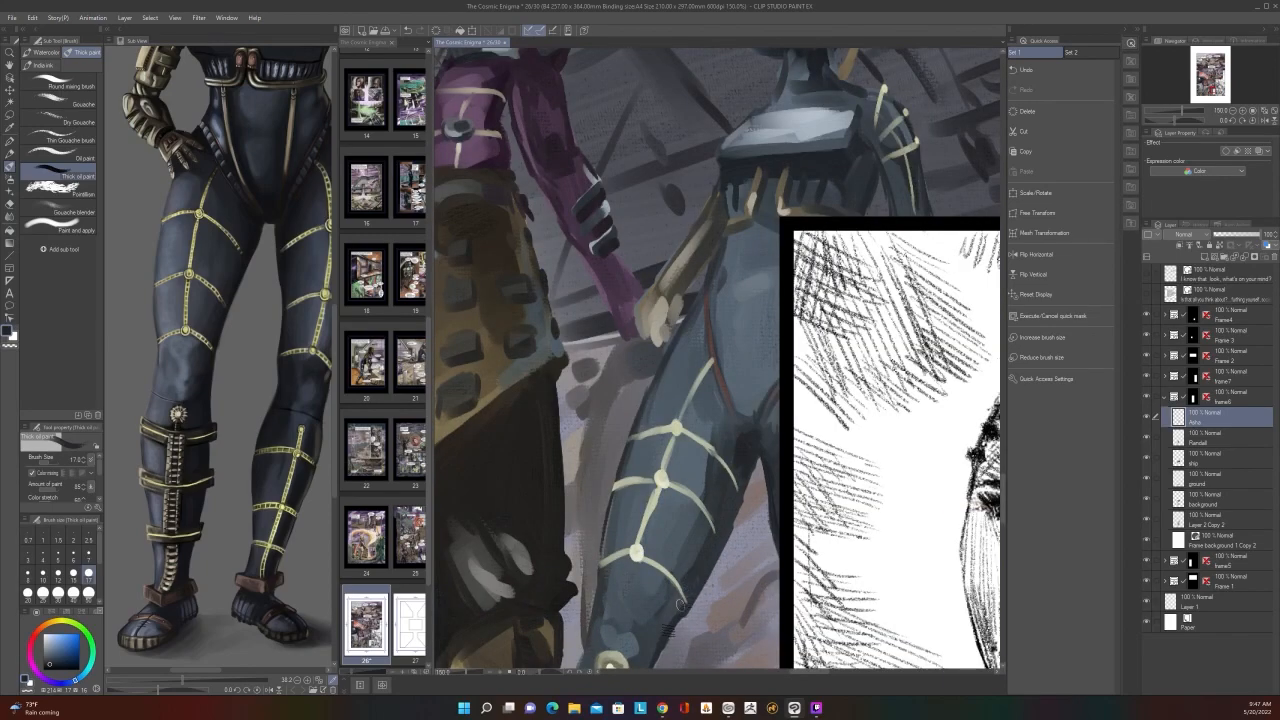
Step: Shade around the round knee ornament in dark blue, using brush sizes 10 and 17
drag(660, 607, 745, 492)
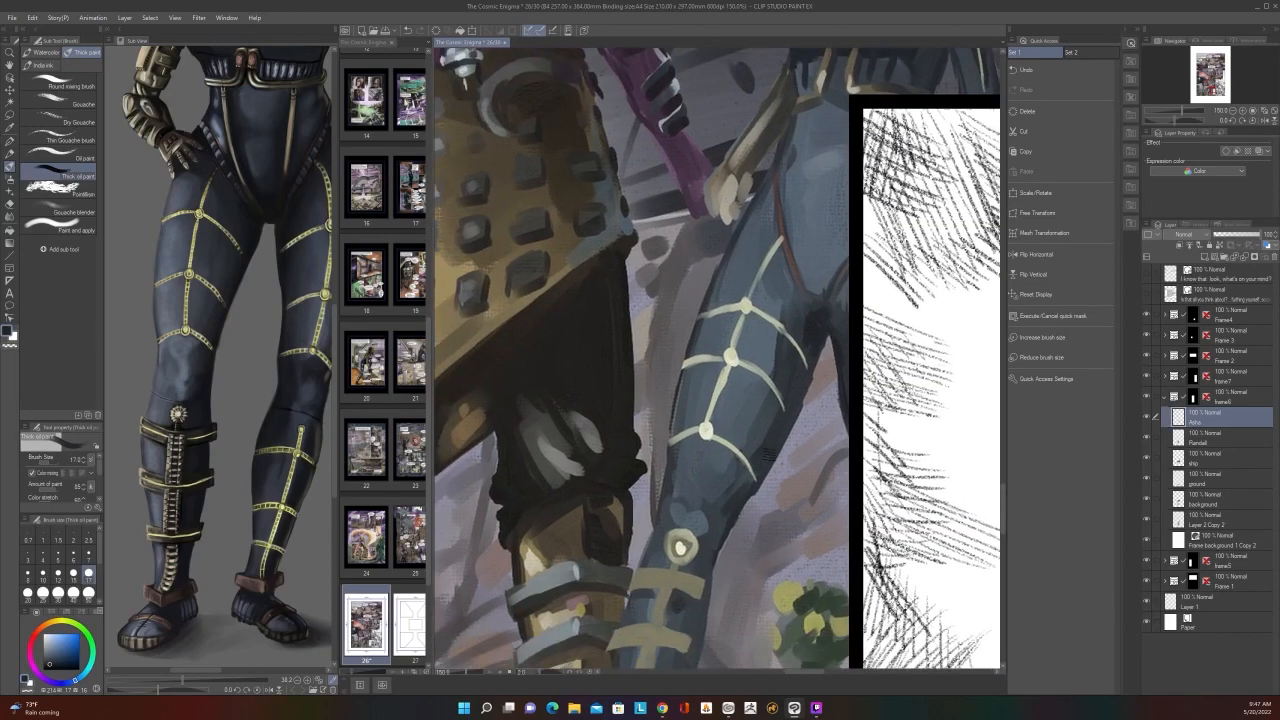
key(bracketleft)
key(bracketleft)
key(bracketleft)
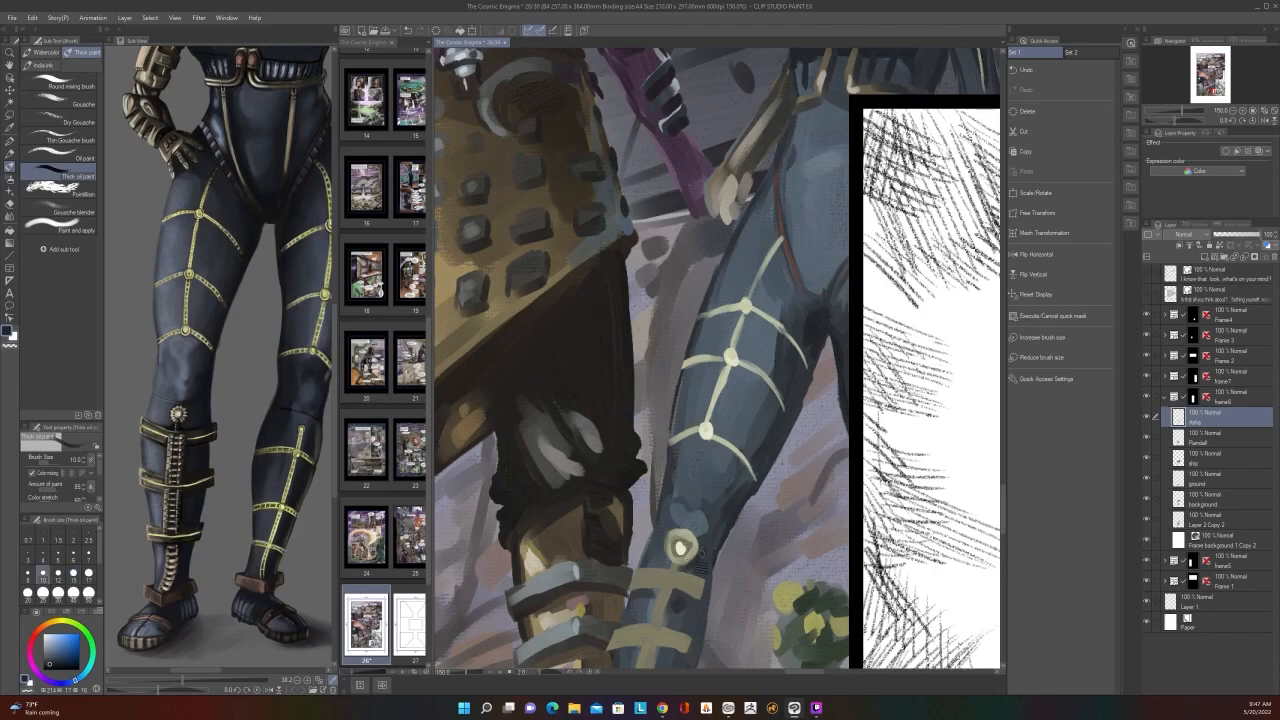
key(bracketright)
key(bracketright)
key(bracketright)
drag(700, 540, 692, 567)
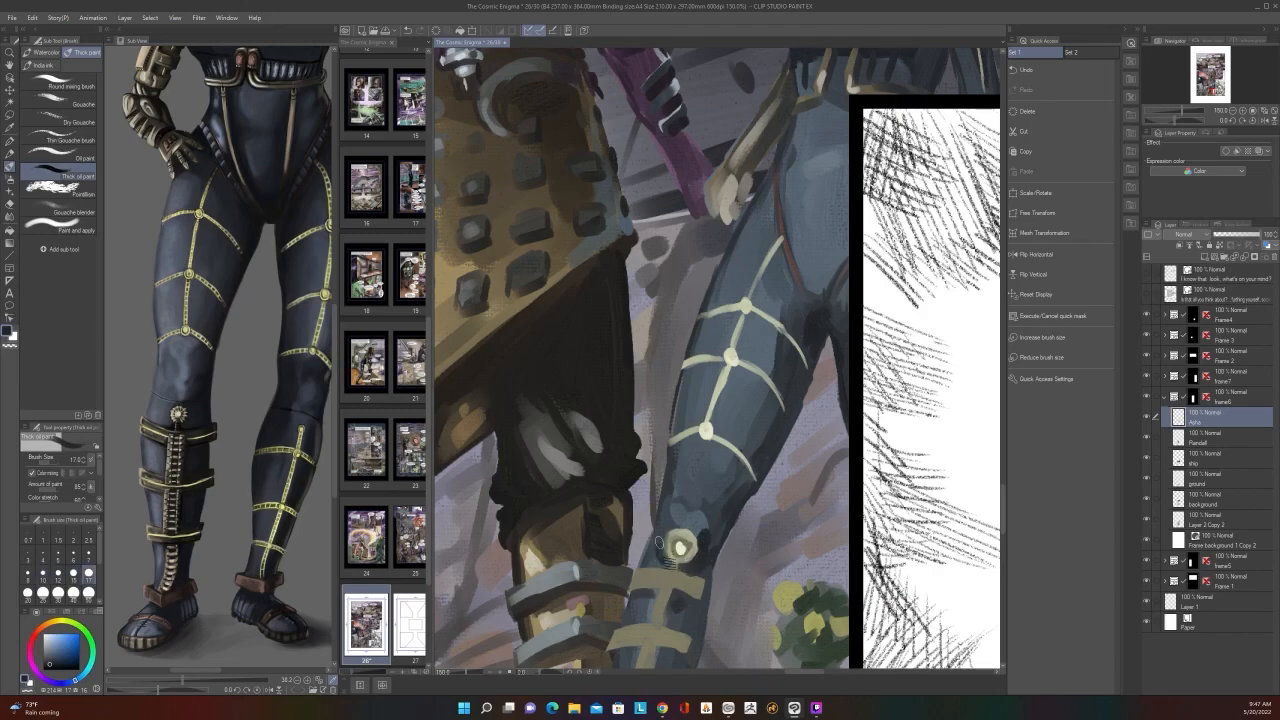
scroll(665, 550, down, 5)
scroll(693, 551, up, 4)
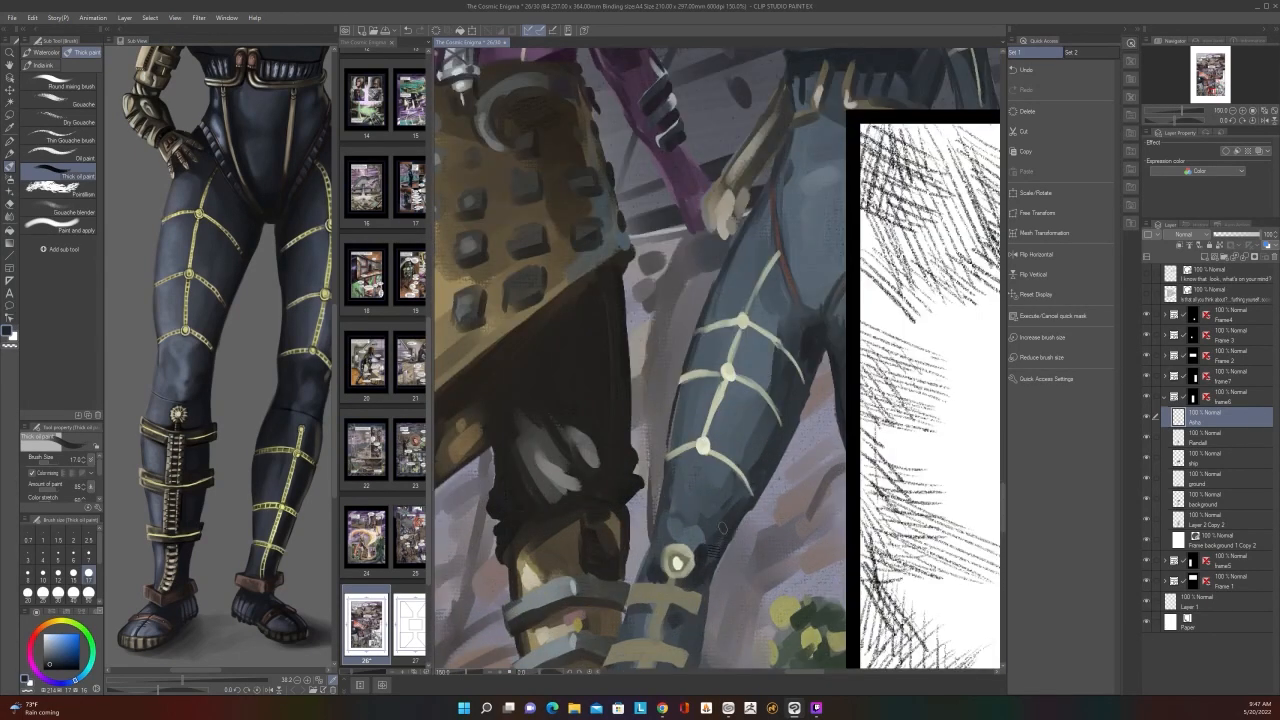
Step: Sample blue tones around the knee, reduce the brush to size 10, and model the kneecap above the round ornament
alt+click(705, 530)
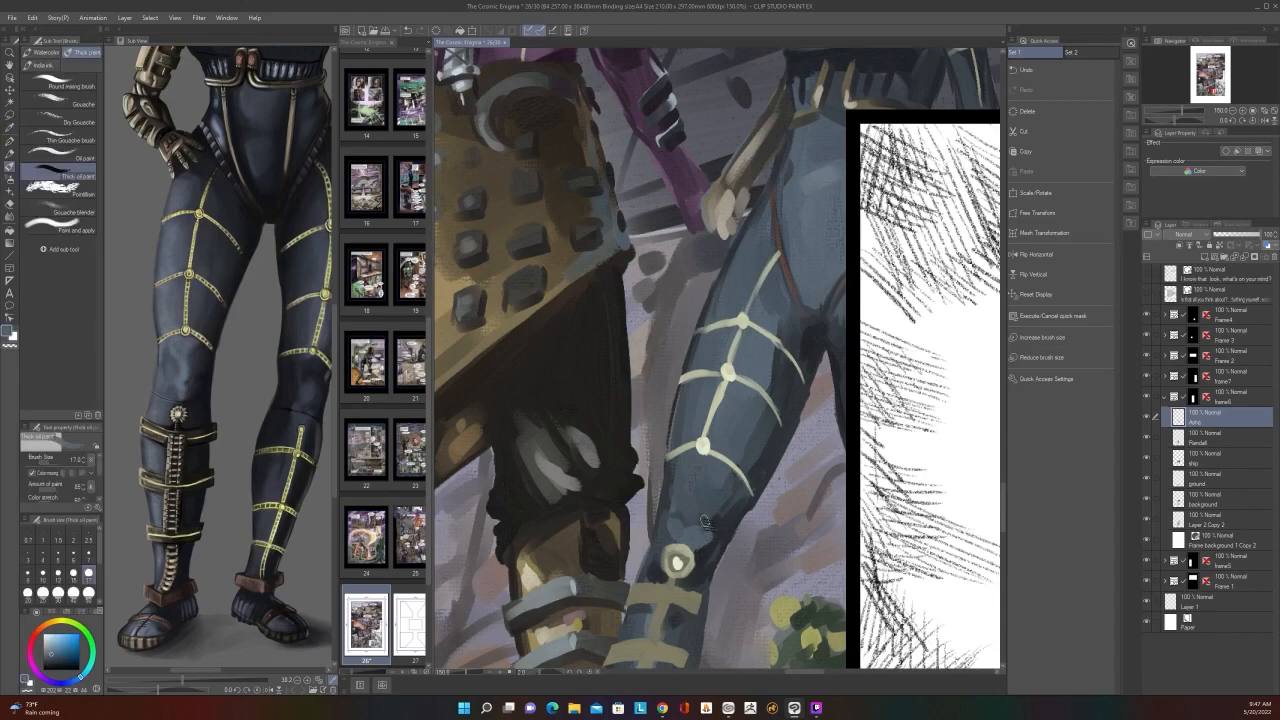
alt+click(678, 528)
key(bracketleft)
key(bracketleft)
key(bracketleft)
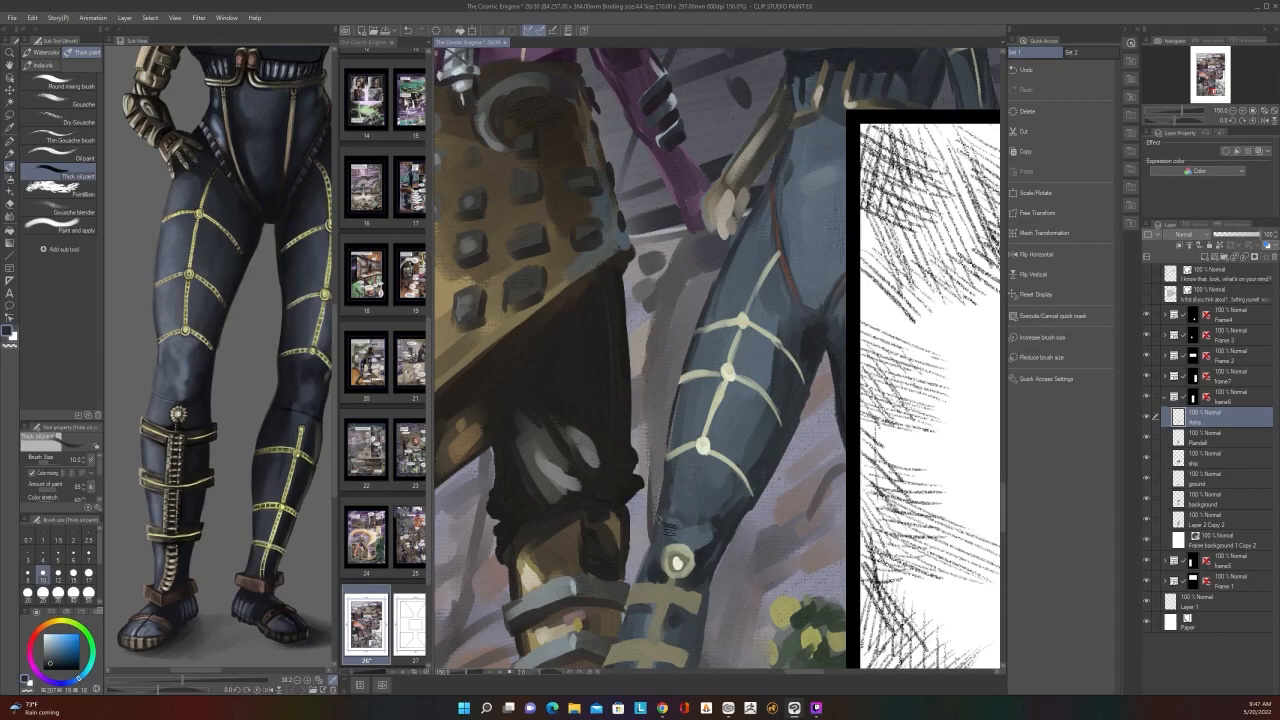
Step: Sample a lighter blue, reduce the brush to size 6, and paint fine fold lines across the top of the knee
key(alt)
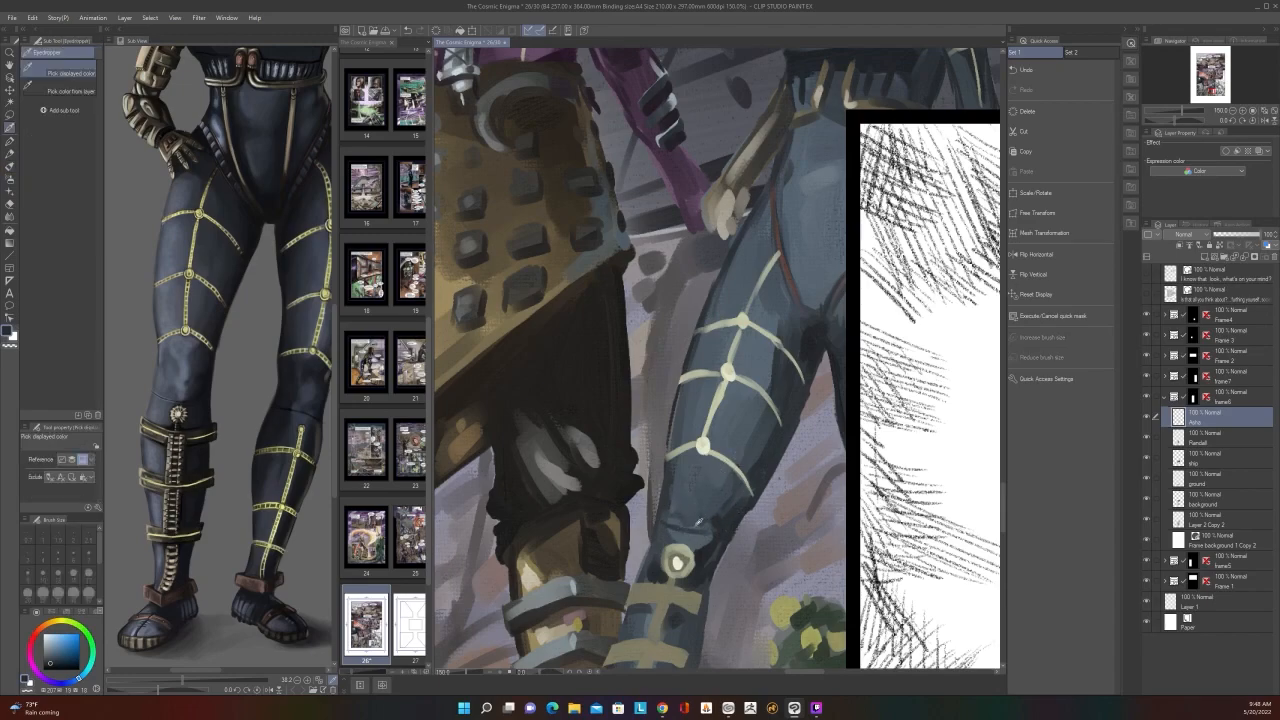
key(bracketleft)
key(bracketleft)
key(bracketleft)
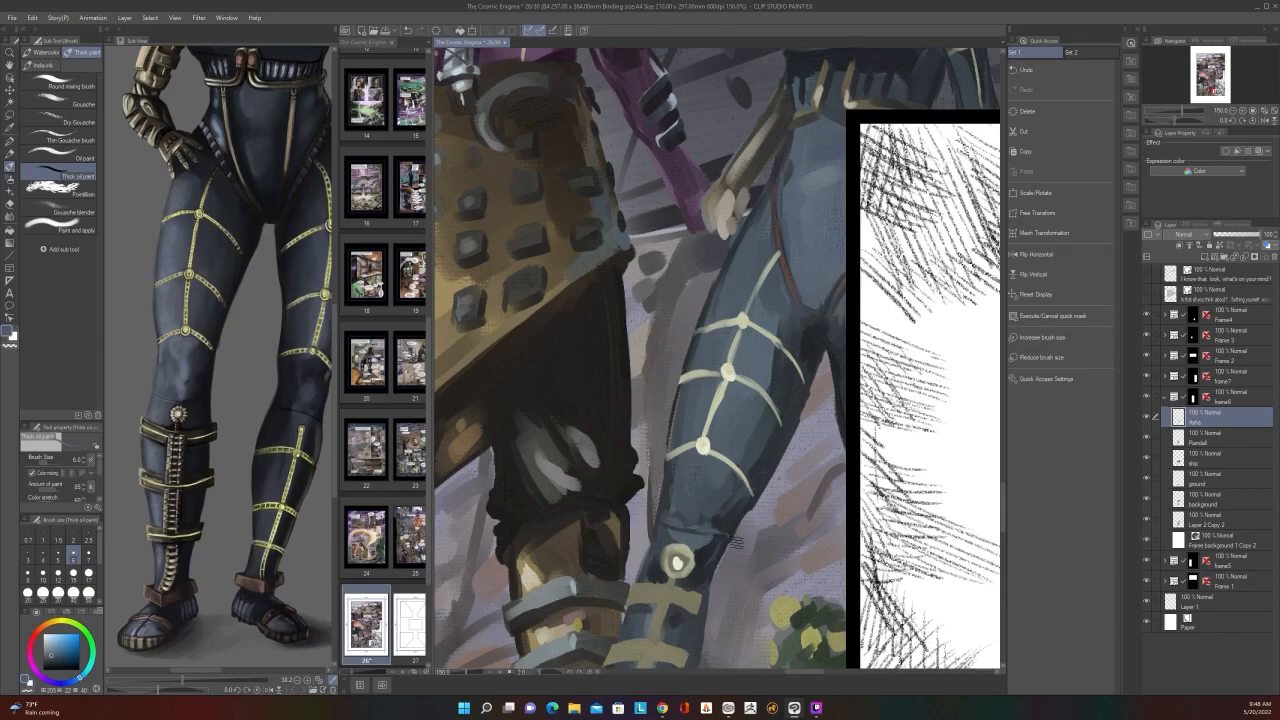
scroll(735, 542, down, 4)
scroll(757, 514, up, 4)
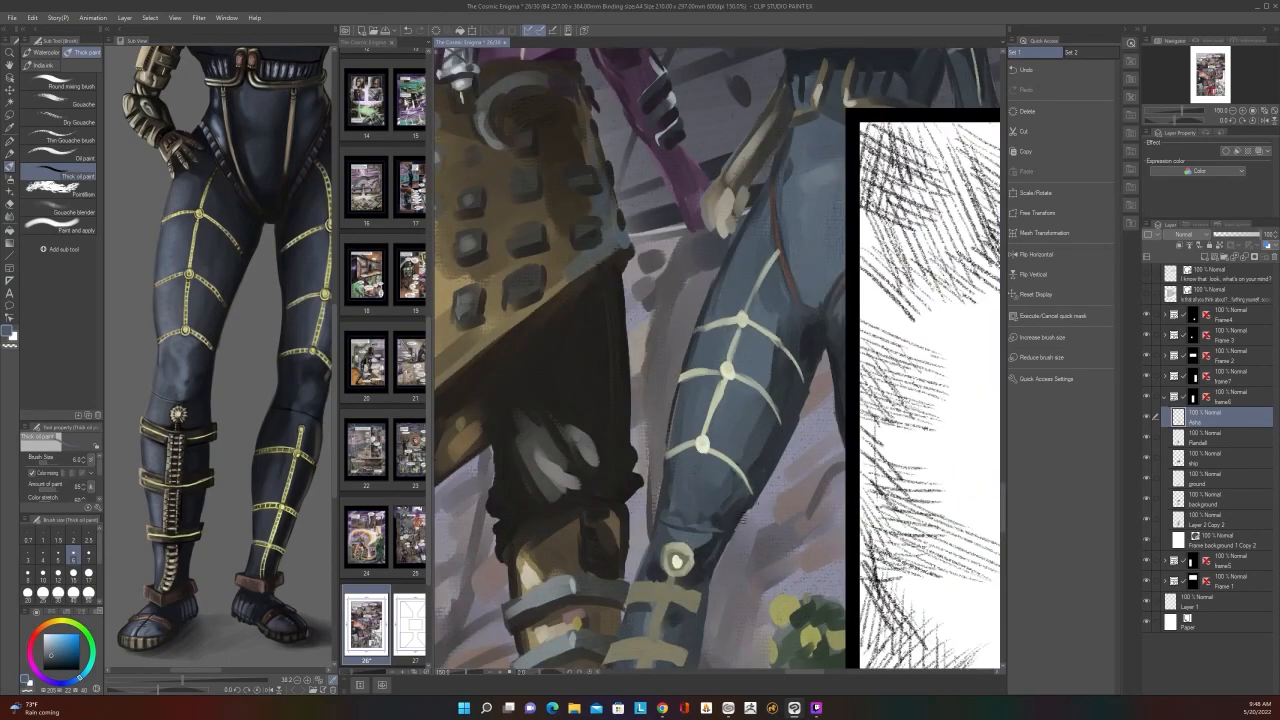
Step: Sample a dark blue from the knee and deepen the shading along its outer edge beside the round ornament
alt+click(708, 527)
drag(650, 550, 642, 584)
scroll(669, 481, down, 2)
scroll(663, 481, up, 4)
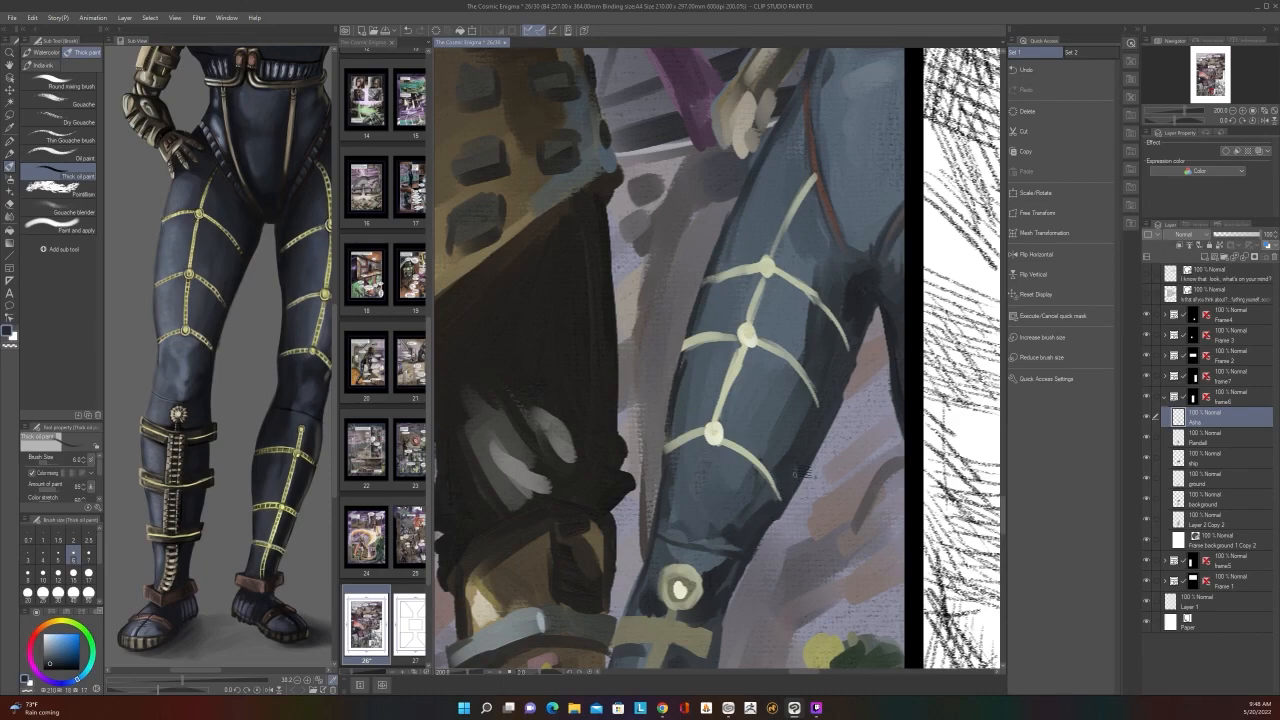
Step: Soften the shading between the yellow seams and along the inner thigh with the Painterly blender at size 30
click(9, 216)
key(bracketleft)
key(bracketleft)
key(bracketleft)
mouse_move(795, 428)
mouse_down()
mouse_move(801, 460)
mouse_move(772, 436)
mouse_up()
mouse_move(809, 344)
mouse_down()
mouse_move(836, 365)
mouse_move(800, 477)
mouse_move(788, 461)
mouse_move(745, 522)
mouse_move(749, 491)
mouse_move(714, 596)
mouse_move(743, 516)
mouse_move(704, 469)
mouse_move(692, 508)
mouse_move(682, 495)
mouse_move(676, 511)
mouse_move(698, 437)
mouse_move(692, 397)
mouse_move(701, 375)
mouse_move(774, 403)
mouse_move(777, 422)
mouse_move(816, 265)
mouse_move(805, 353)
mouse_move(796, 328)
mouse_move(812, 365)
mouse_move(804, 315)
mouse_move(817, 376)
mouse_up()
scroll(772, 571, down, 1)
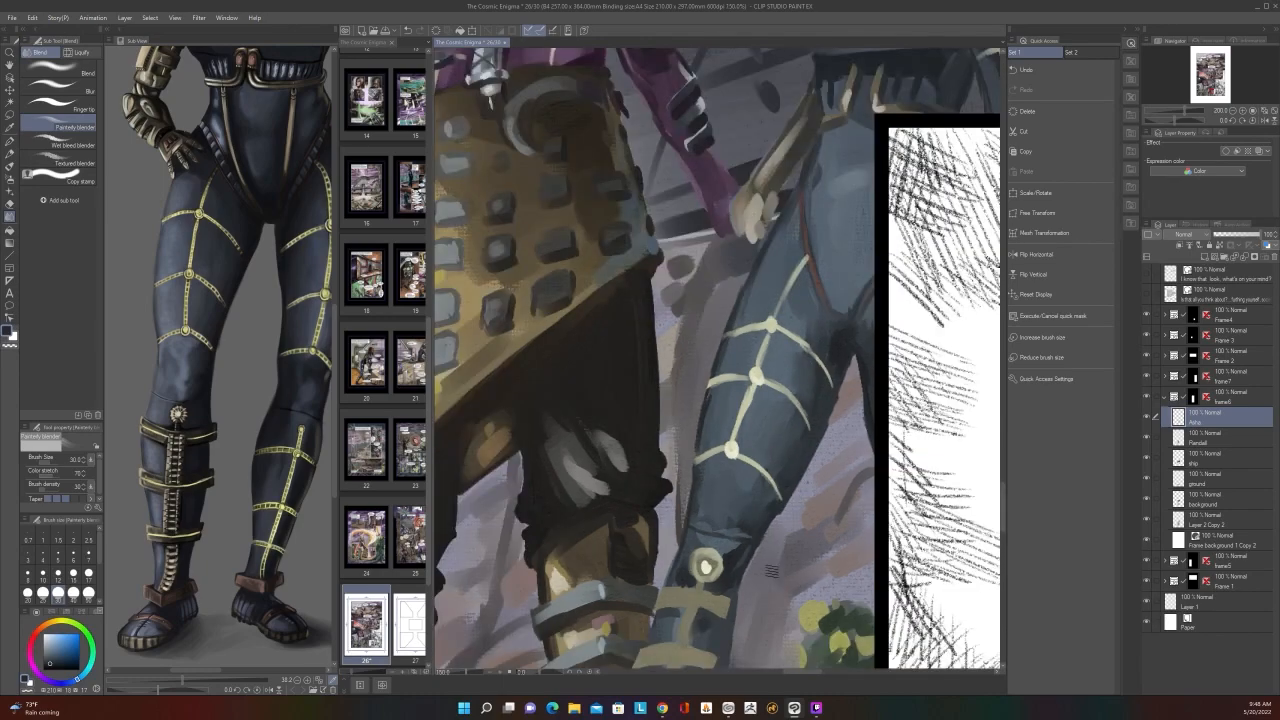
scroll(772, 571, down, 4)
scroll(790, 450, up, 4)
mouse_move(790, 450)
mouse_down()
mouse_move(788, 523)
mouse_move(757, 589)
mouse_move(838, 445)
mouse_up()
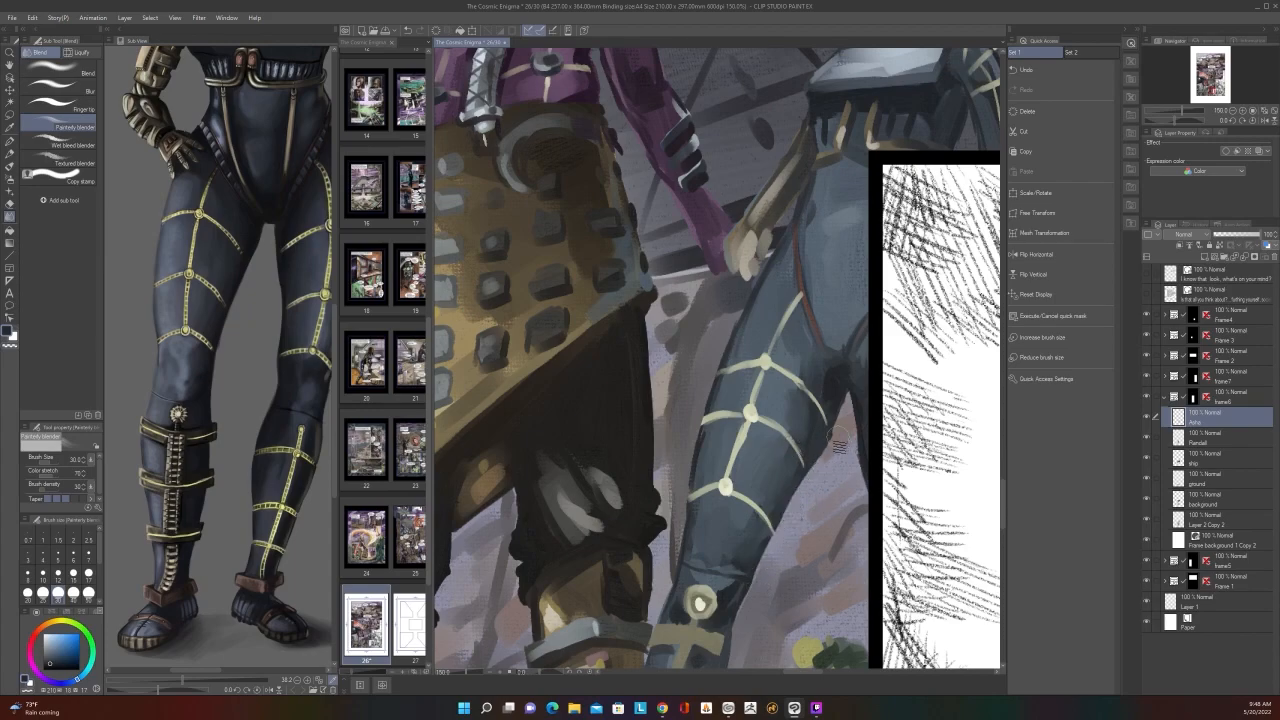
Step: Blend the outer contour of the leg from the upper thigh down to the knee
scroll(833, 426, down, 3)
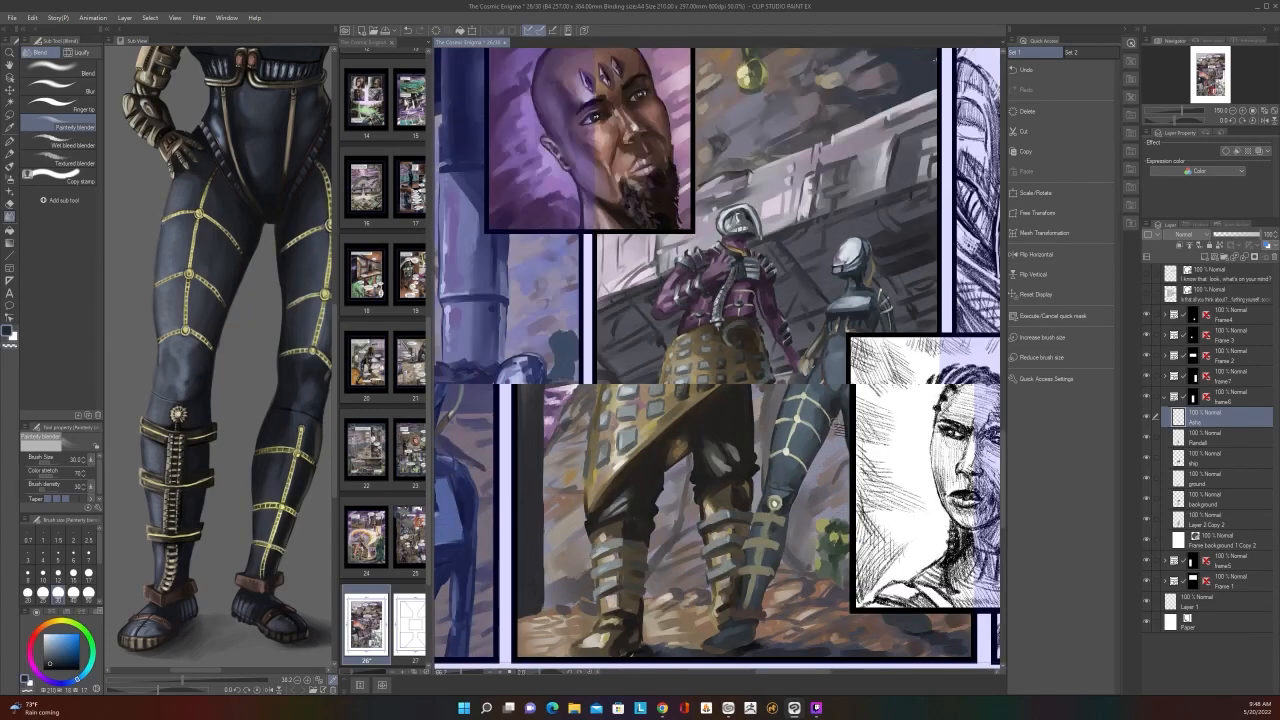
scroll(788, 458, up, 3)
drag(738, 449, 726, 539)
drag(738, 474, 723, 526)
mouse_move(738, 412)
mouse_down()
mouse_move(726, 536)
mouse_move(764, 340)
mouse_up()
scroll(866, 218, down, 2)
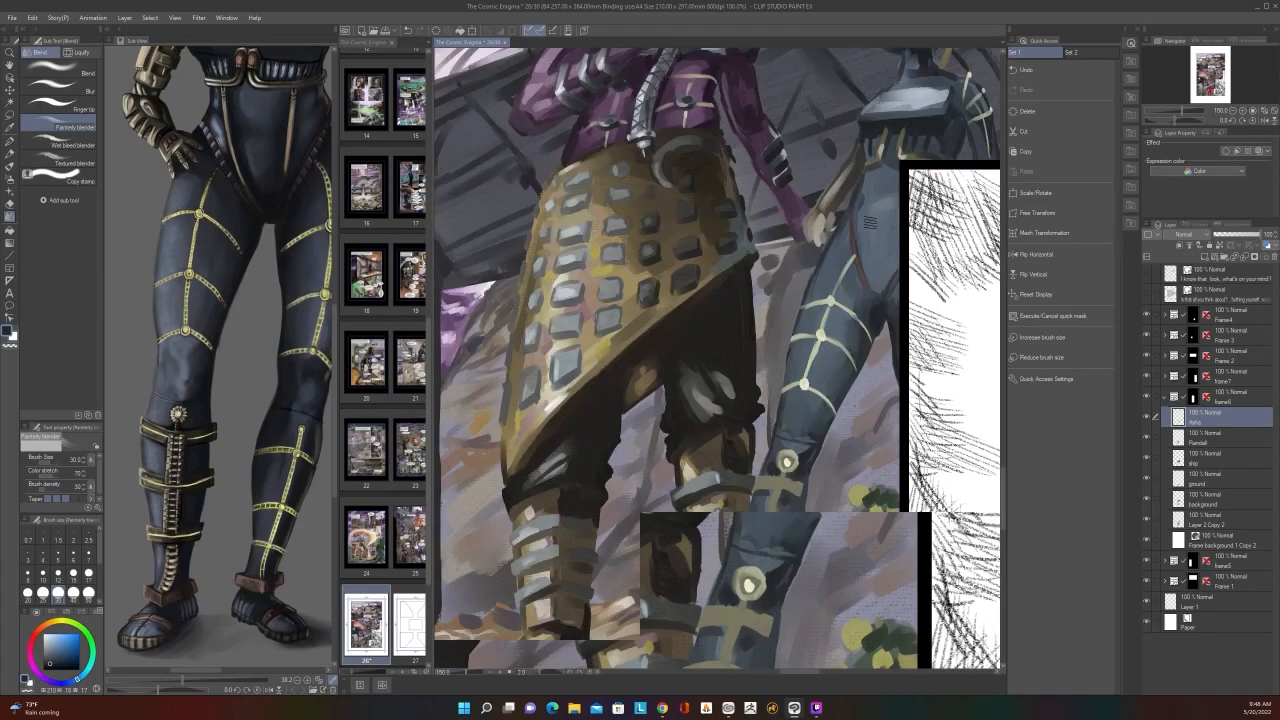
Step: Undo the last blending stroke and blend the outer edge of the leg above the knee again
scroll(868, 221, down, 1)
scroll(866, 218, up, 3)
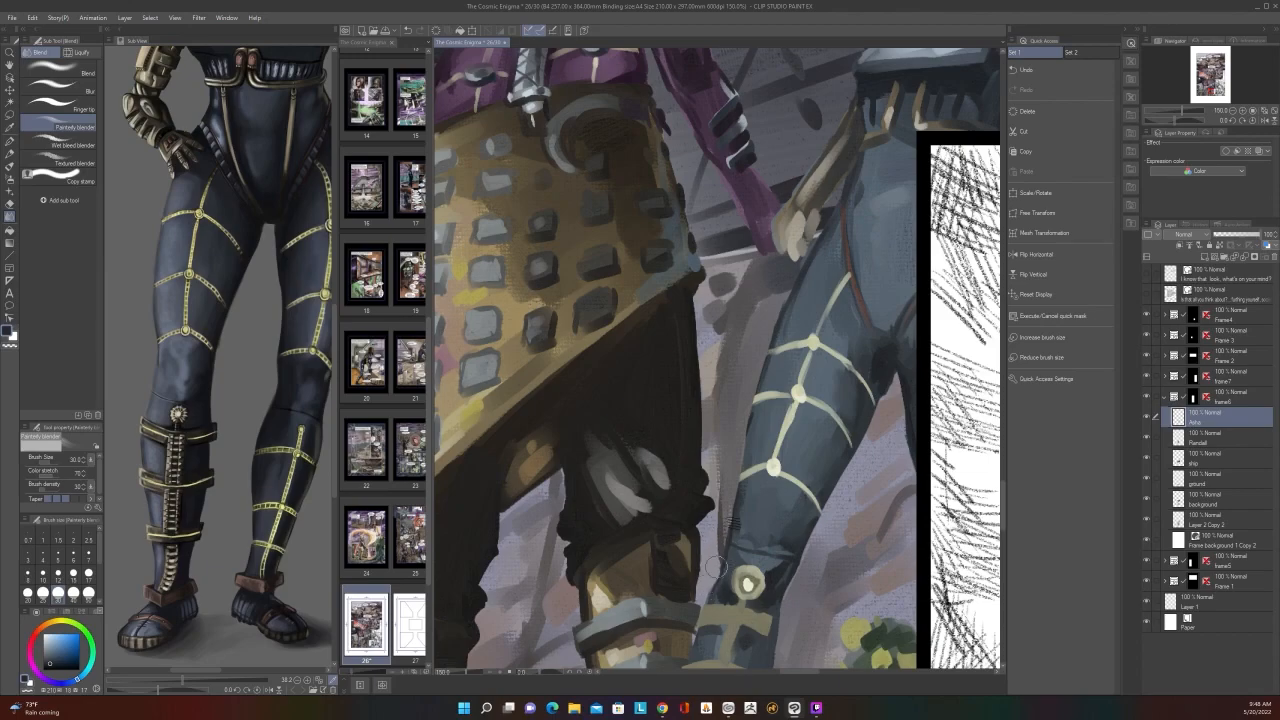
scroll(734, 505, down, 2)
scroll(730, 505, up, 1)
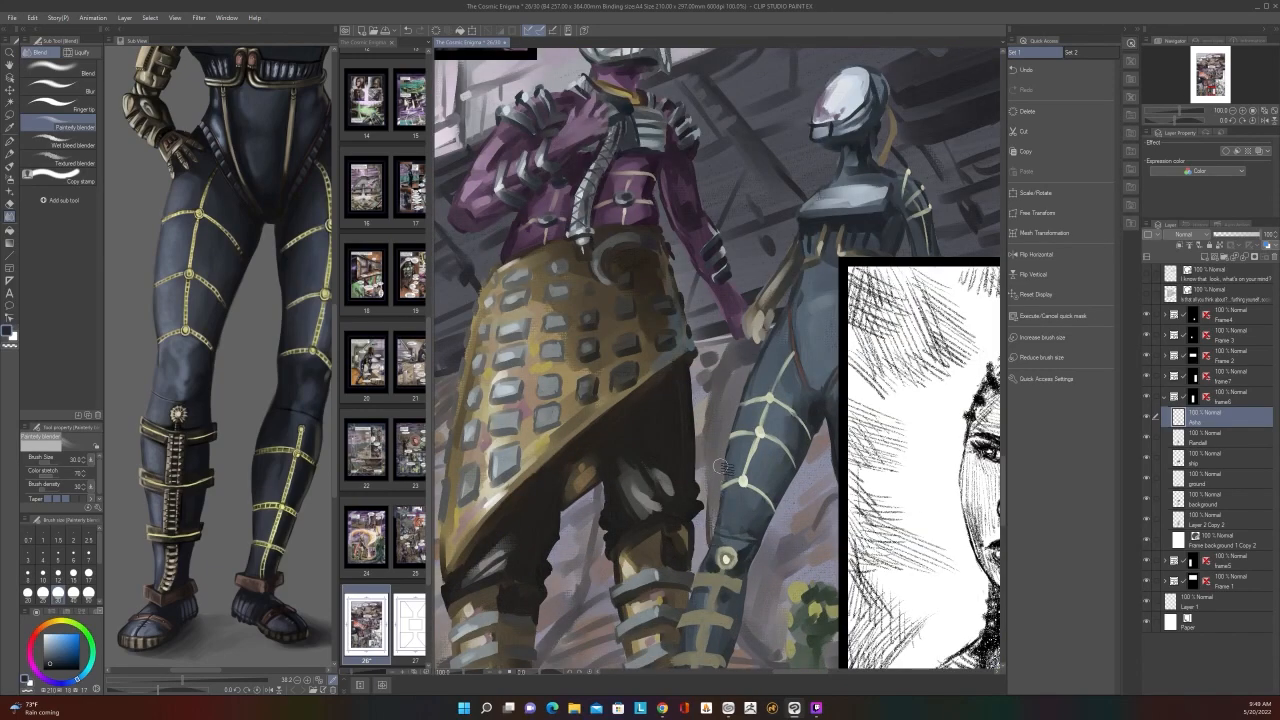
key(ctrl+z)
drag(717, 486, 711, 534)
Step: Blend the blue shading at the top of the thigh beside the red hip seam
scroll(714, 491, down, 2)
scroll(735, 497, up, 1)
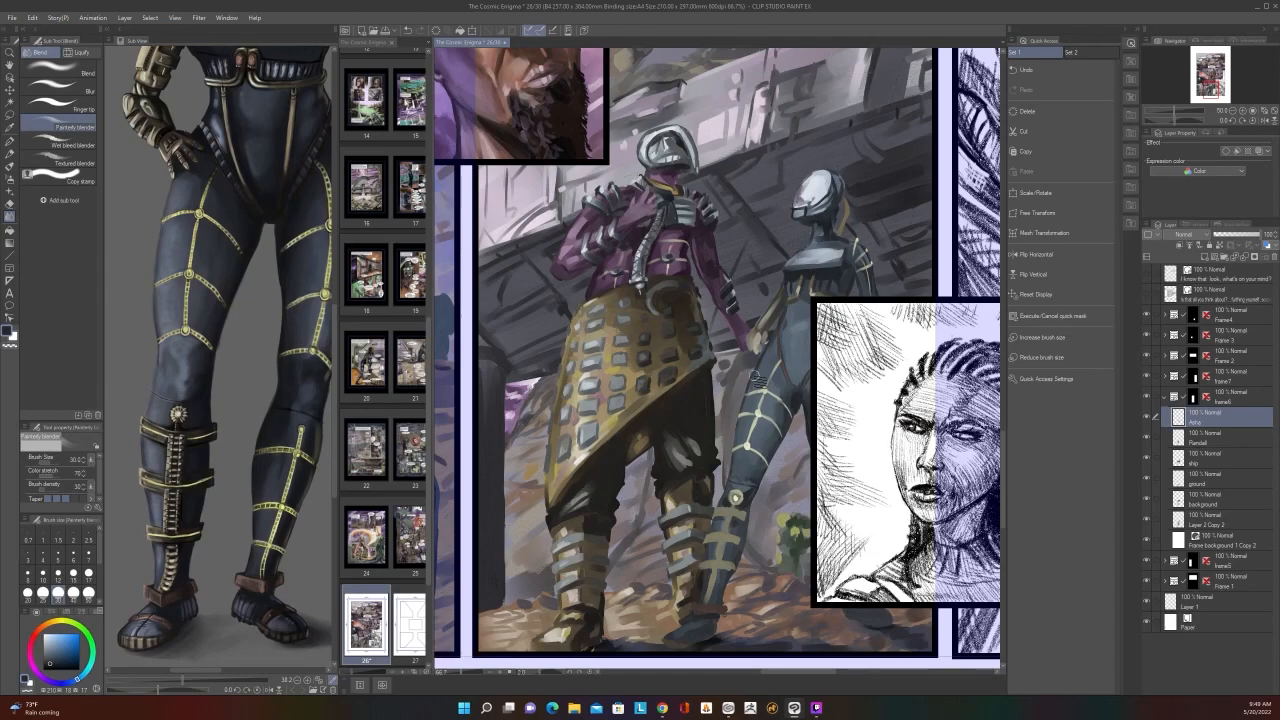
scroll(760, 436, up, 2)
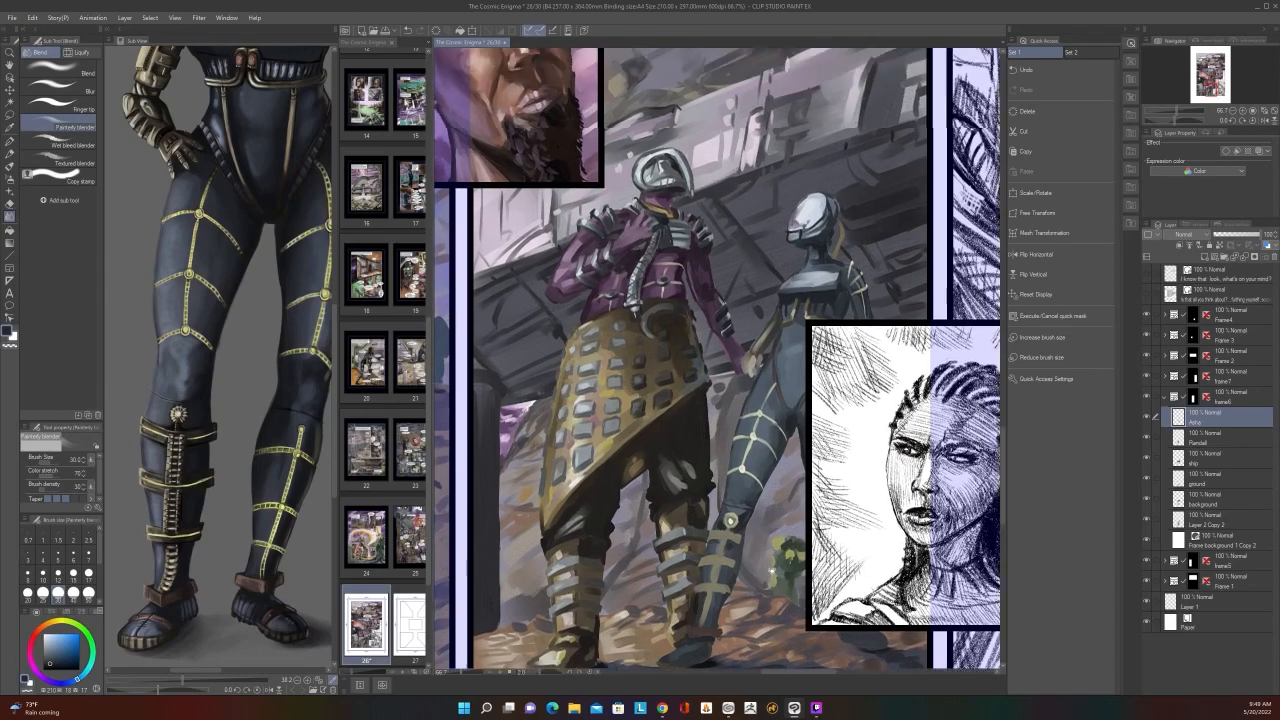
scroll(761, 437, up, 2)
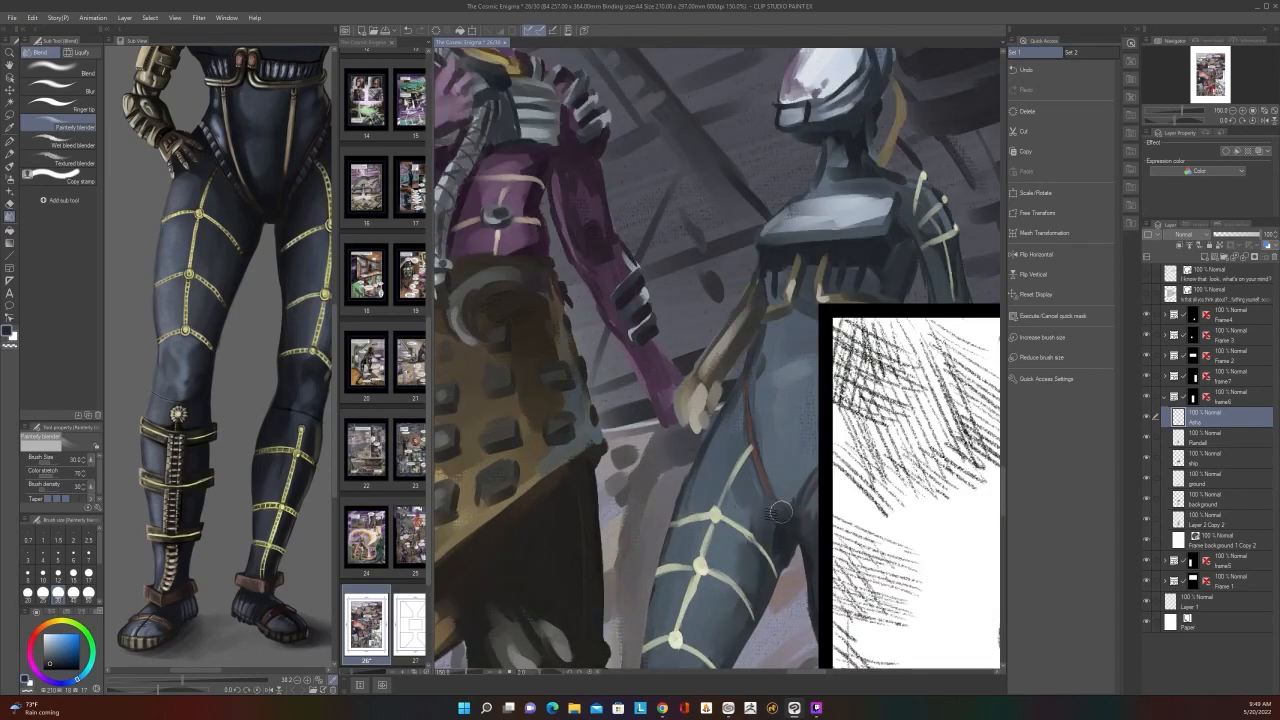
mouse_move(764, 470)
mouse_down()
mouse_move(758, 492)
mouse_move(750, 452)
mouse_up()
Step: Sample the waist trim's gold and paint thin seam lines down the lower torso with the Thick oil paint brush, sizes 6 to 10
scroll(790, 425, up, 2)
key(i)
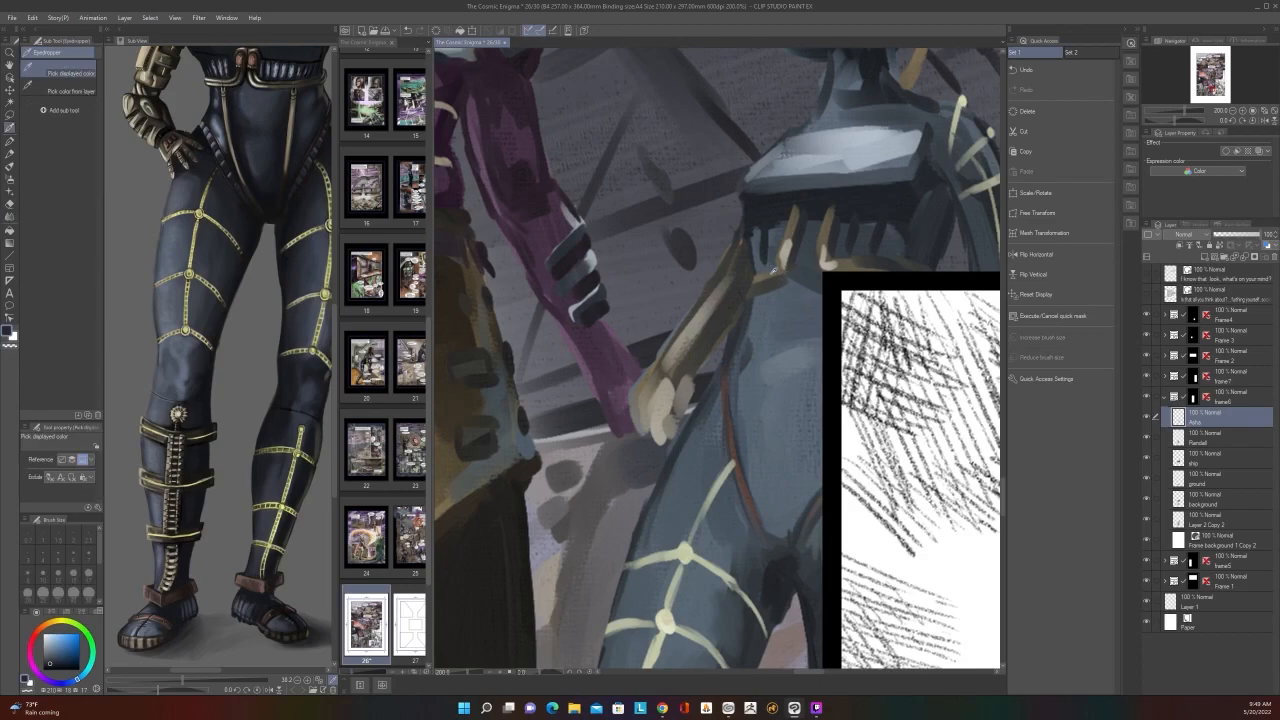
click(782, 368)
key(j)
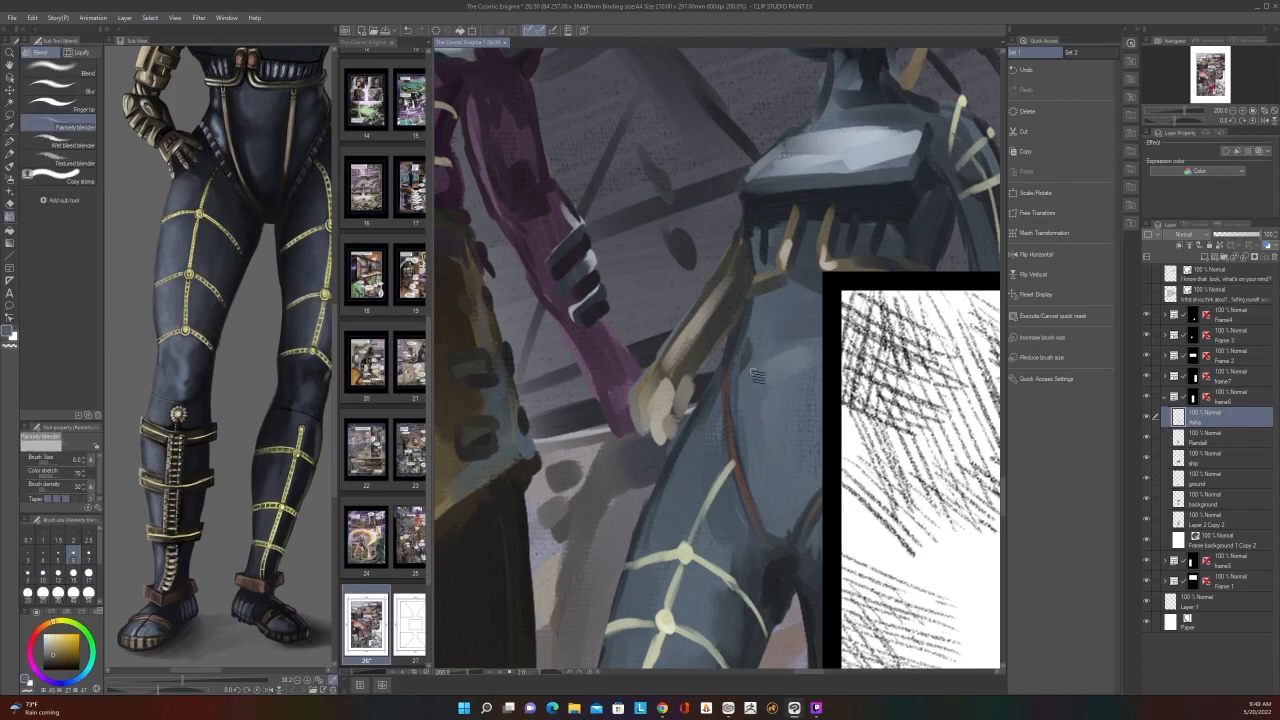
key(b)
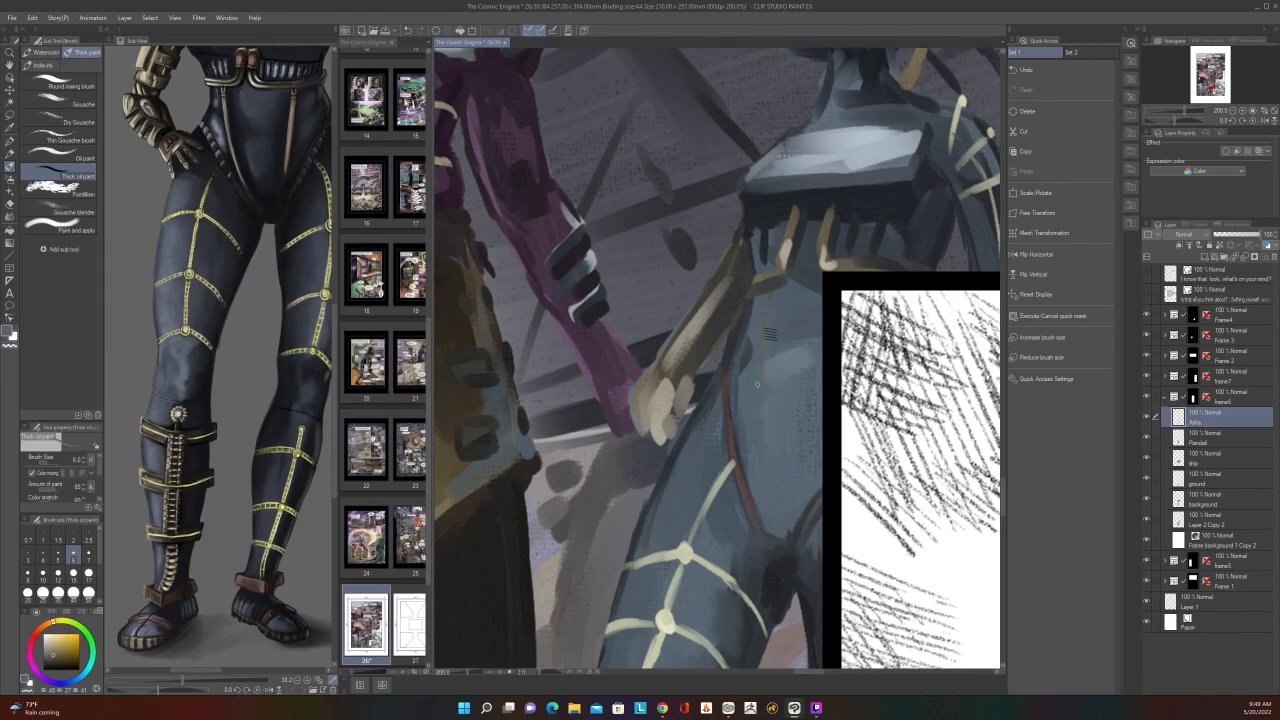
key(bracketright)
key(bracketright)
key(bracketright)
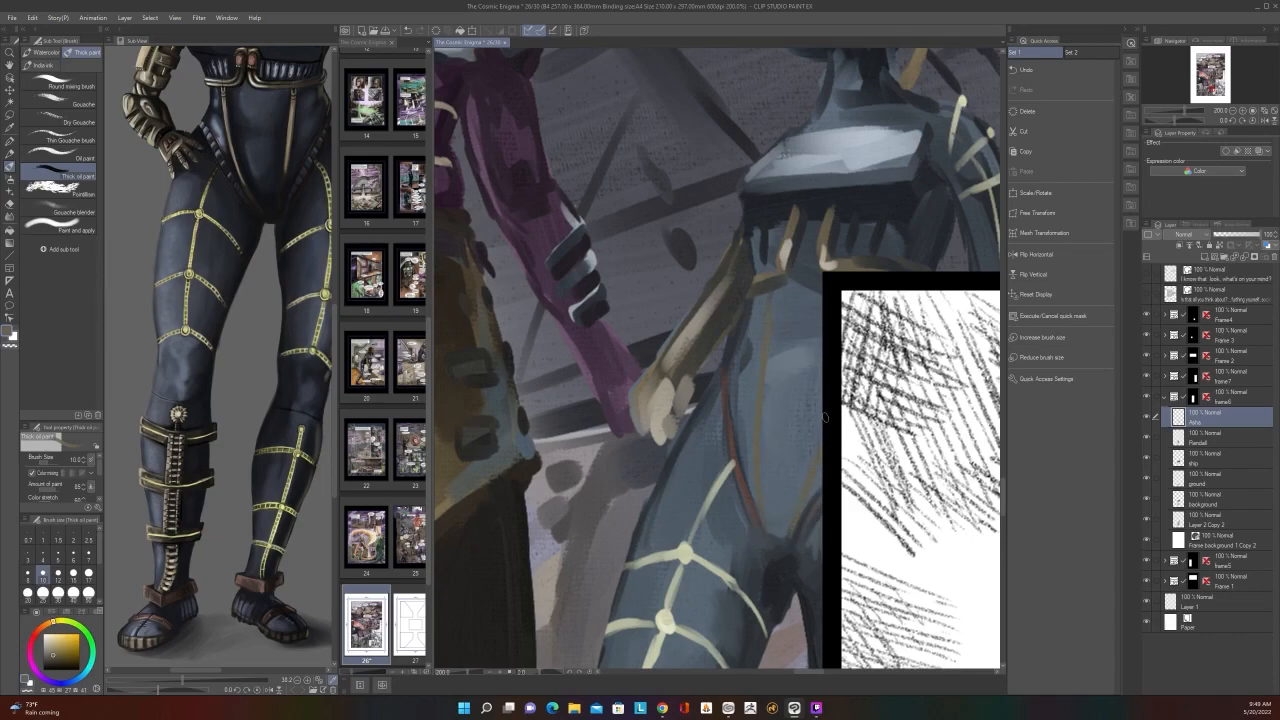
Step: Sample a dark blue, reduce the brush to size 6, and redraw a thin shadow line along the gold torso seam
alt+click(806, 216)
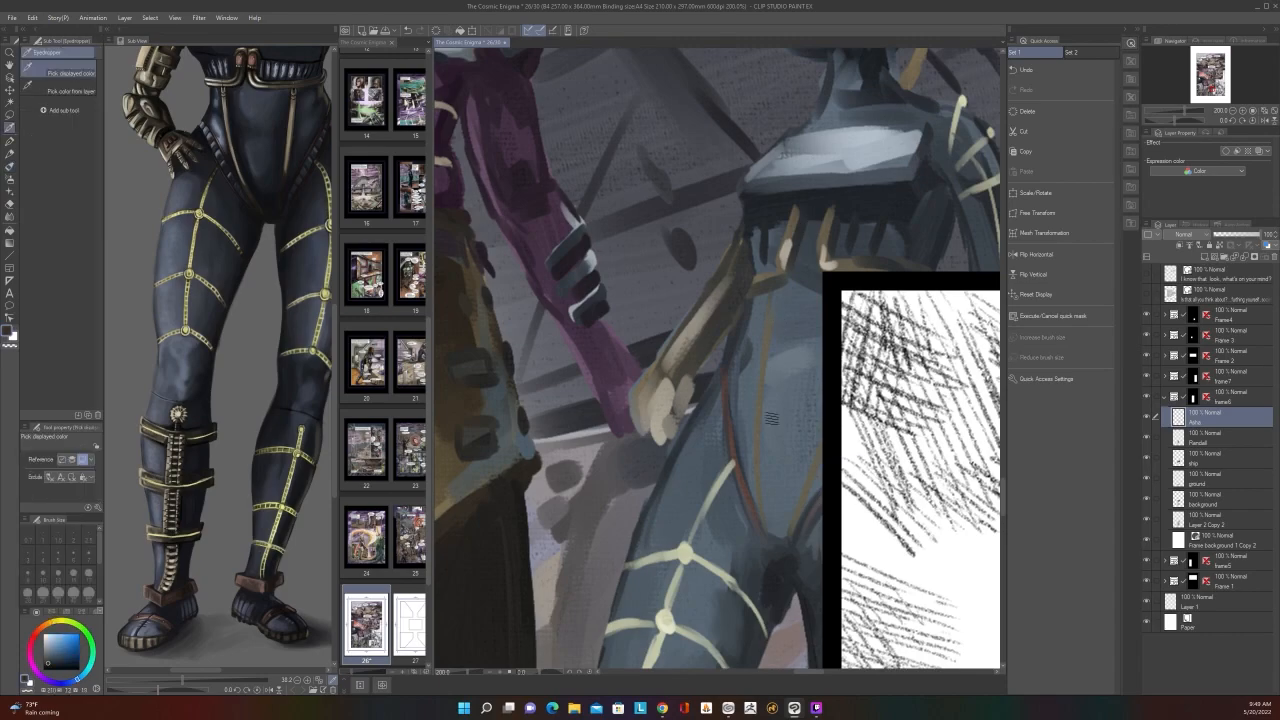
key(bracketleft)
key(bracketleft)
key(bracketleft)
key(ctrl+z)
drag(758, 447, 764, 372)
key(ctrl+z)
drag(759, 465, 765, 372)
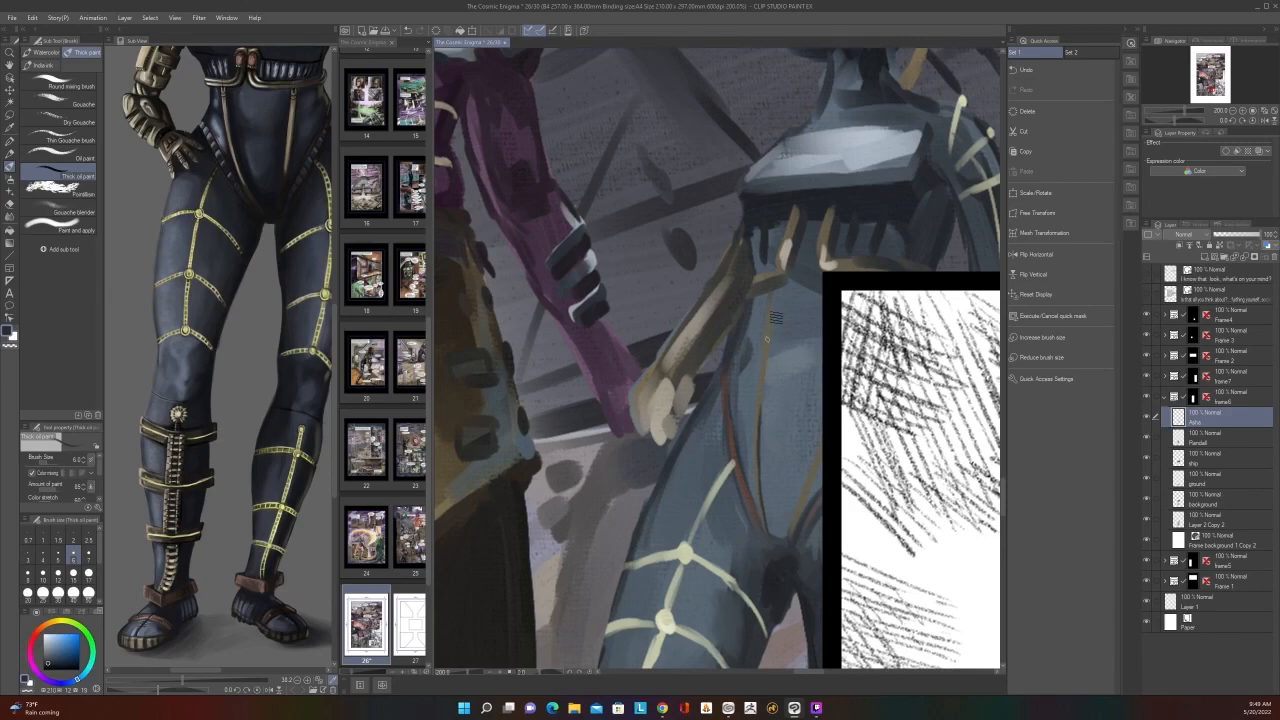
drag(763, 432, 781, 287)
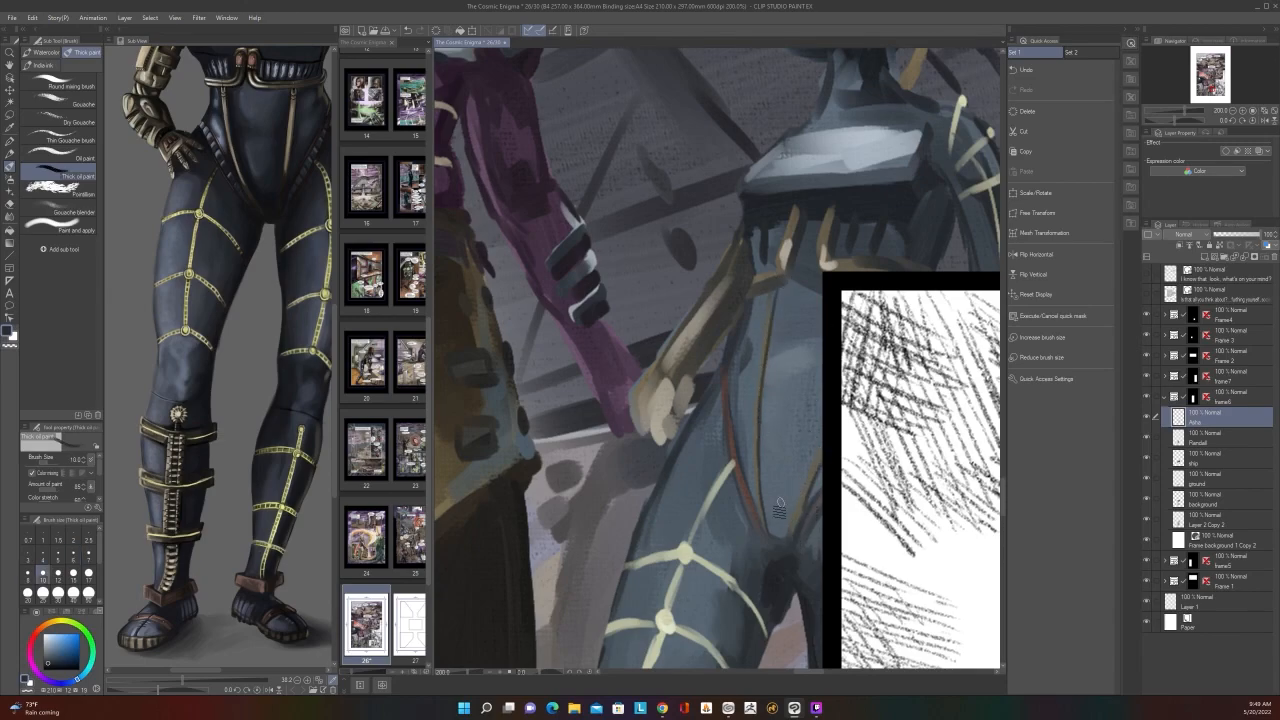
Step: Sample the suit's blue and shade the lower torso beside the gold seam with the Thick oil paint brush at size 30
key(i)
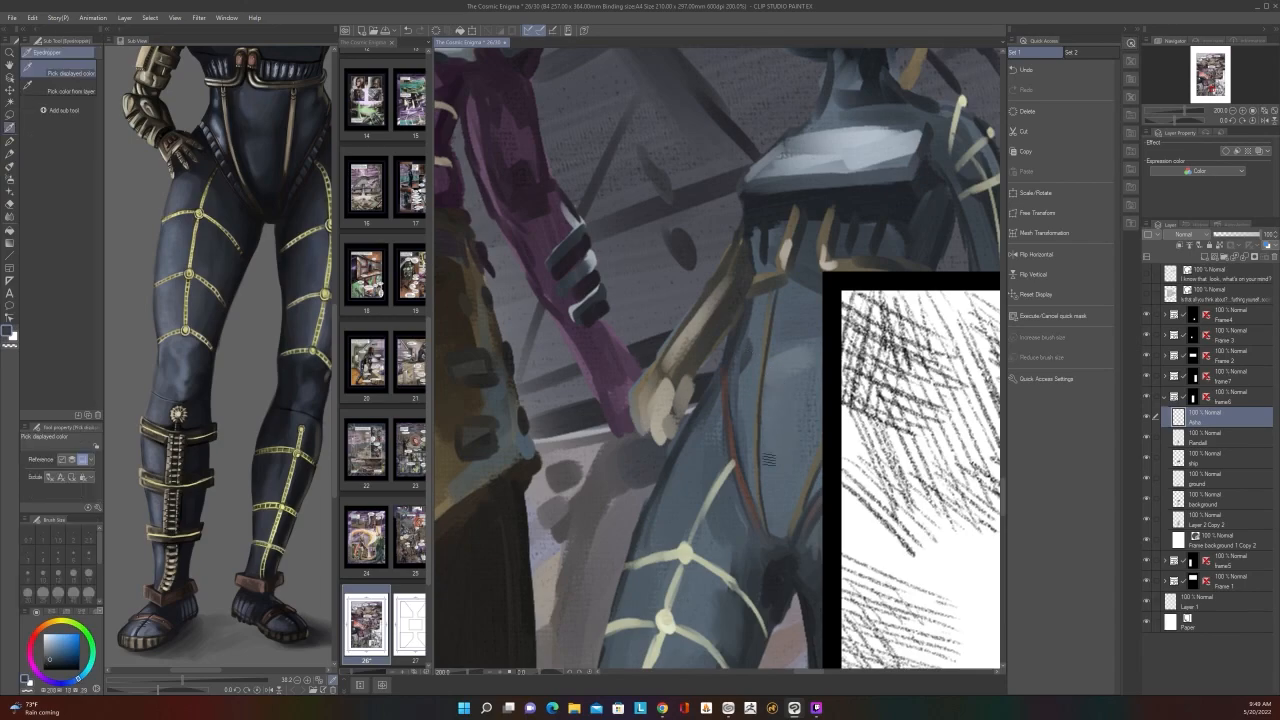
key(b)
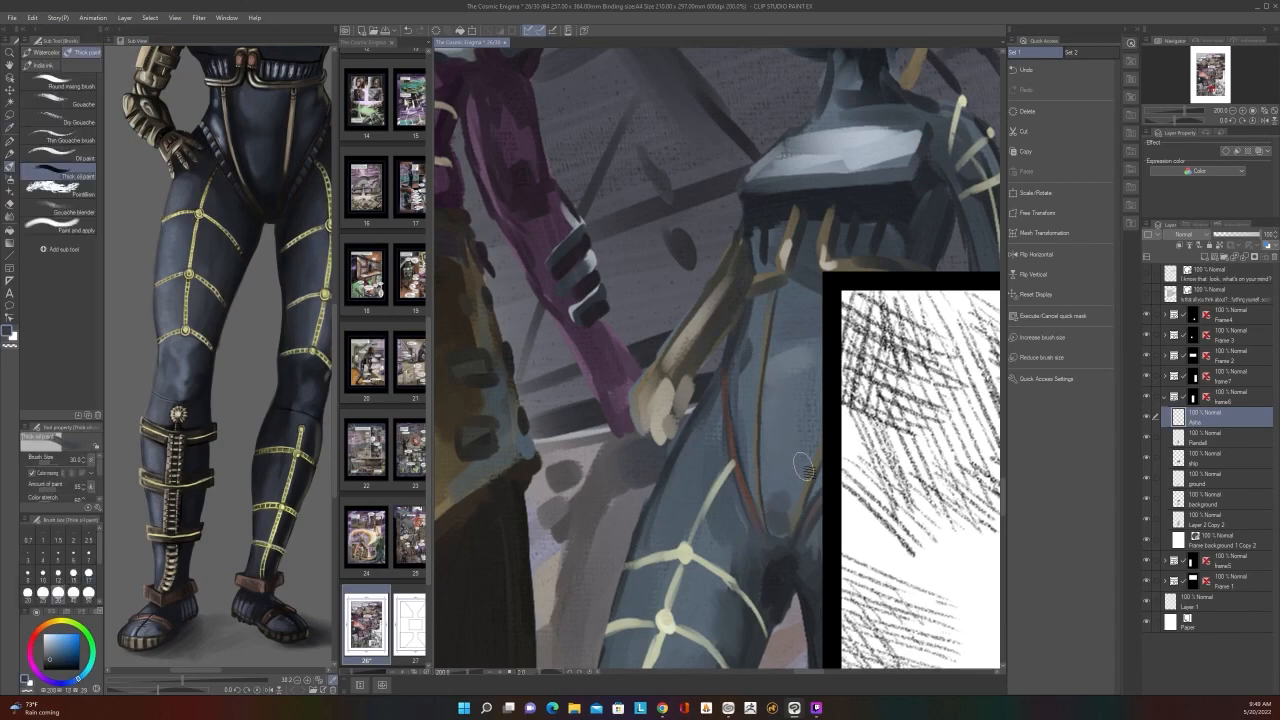
key(bracketleft)
key(bracketleft)
key(bracketleft)
key(bracketright)
key(bracketright)
key(bracketright)
mouse_move(784, 516)
mouse_down()
mouse_move(776, 457)
mouse_move(766, 500)
mouse_up()
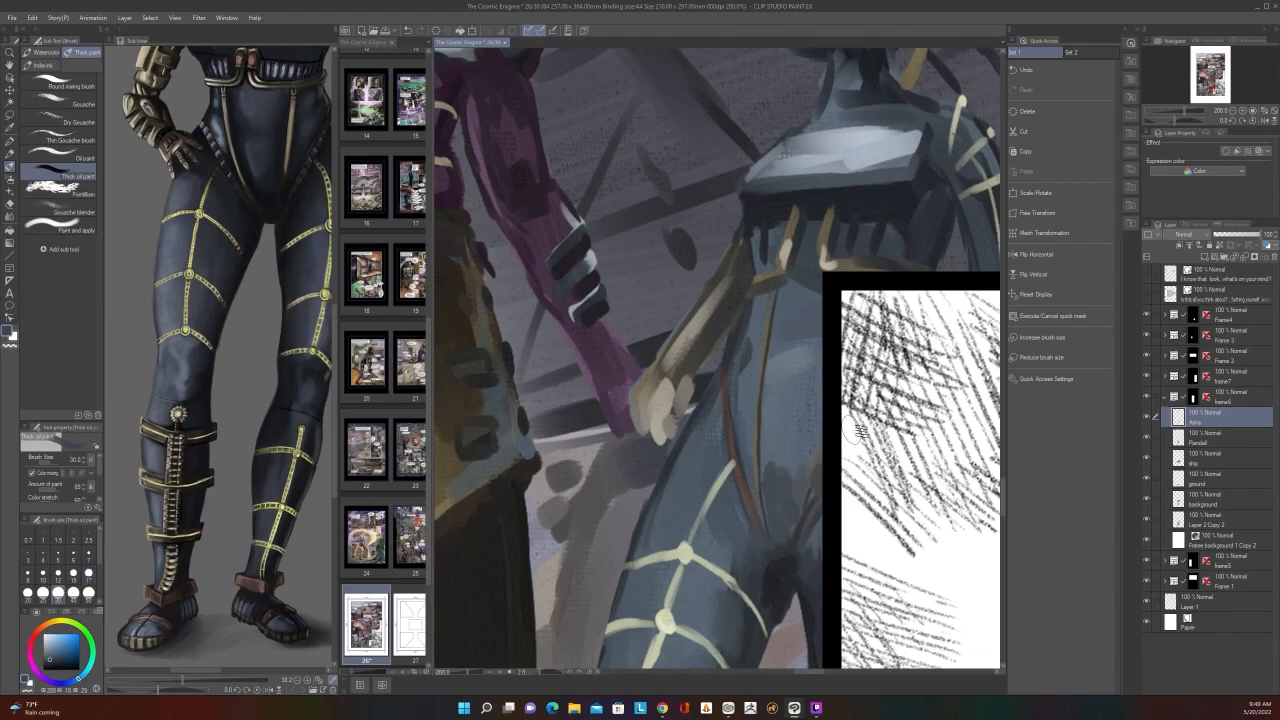
scroll(858, 431, down, 5)
scroll(856, 428, up, 5)
Step: Sample the gold of the torso seam, reduce the brush to size 10, and touch up the lower torso's far seam near the panel border
alt+click(759, 416)
key(bracketleft)
key(bracketleft)
key(bracketleft)
key(bracketleft)
key(bracketleft)
key(bracketleft)
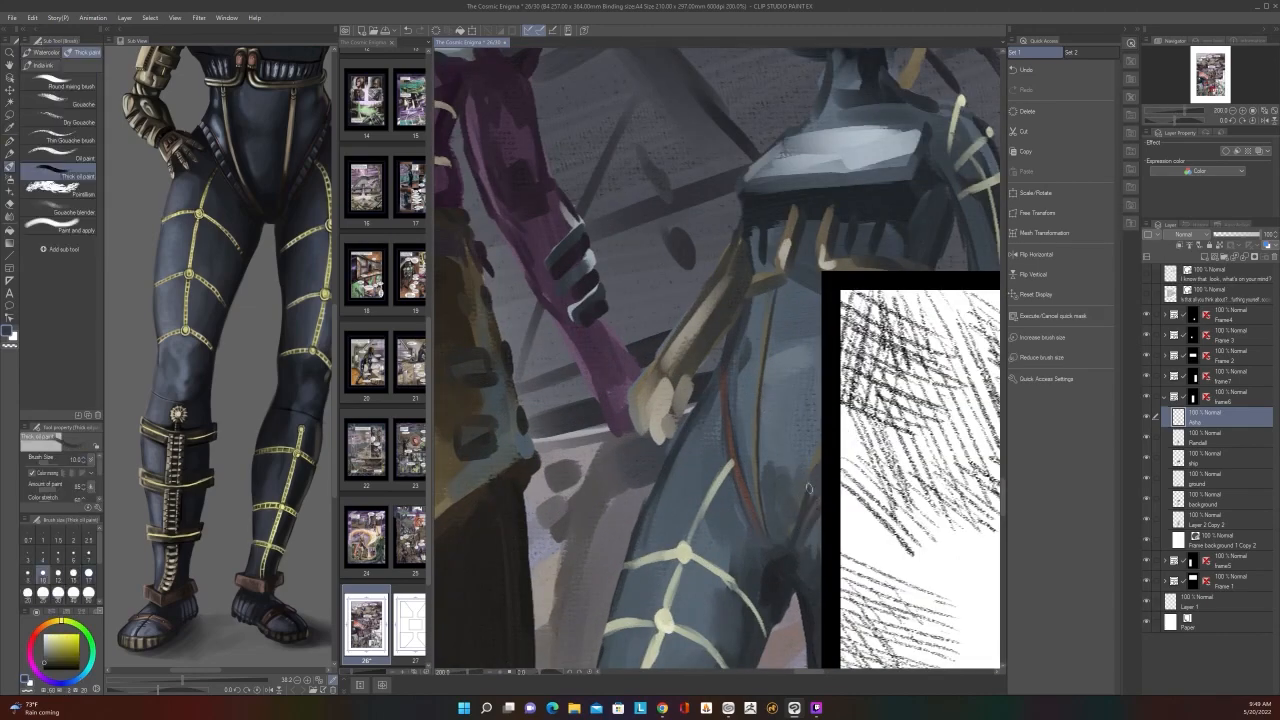
Step: Sample the suit's blue beside the red hip seam and adjust it to a lighter blue in the color wheel
scroll(828, 433, down, 5)
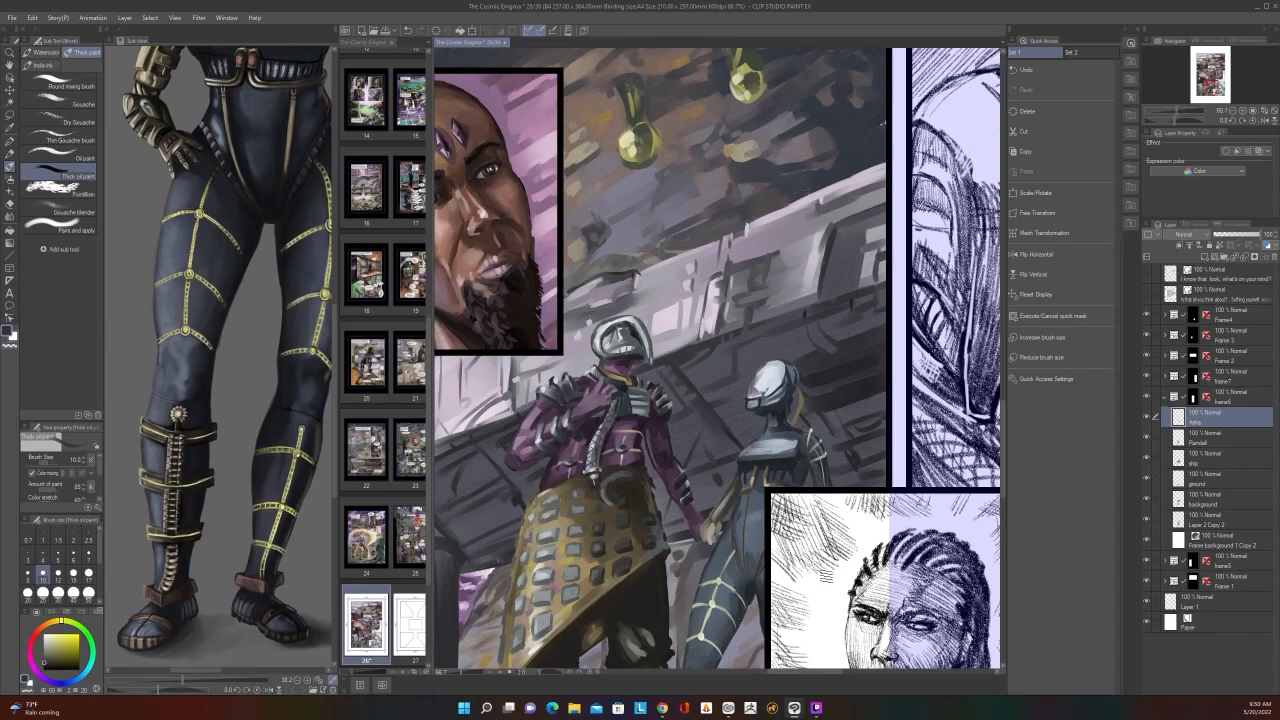
scroll(826, 577, down, 1)
drag(830, 633, 816, 441)
scroll(800, 373, up, 1)
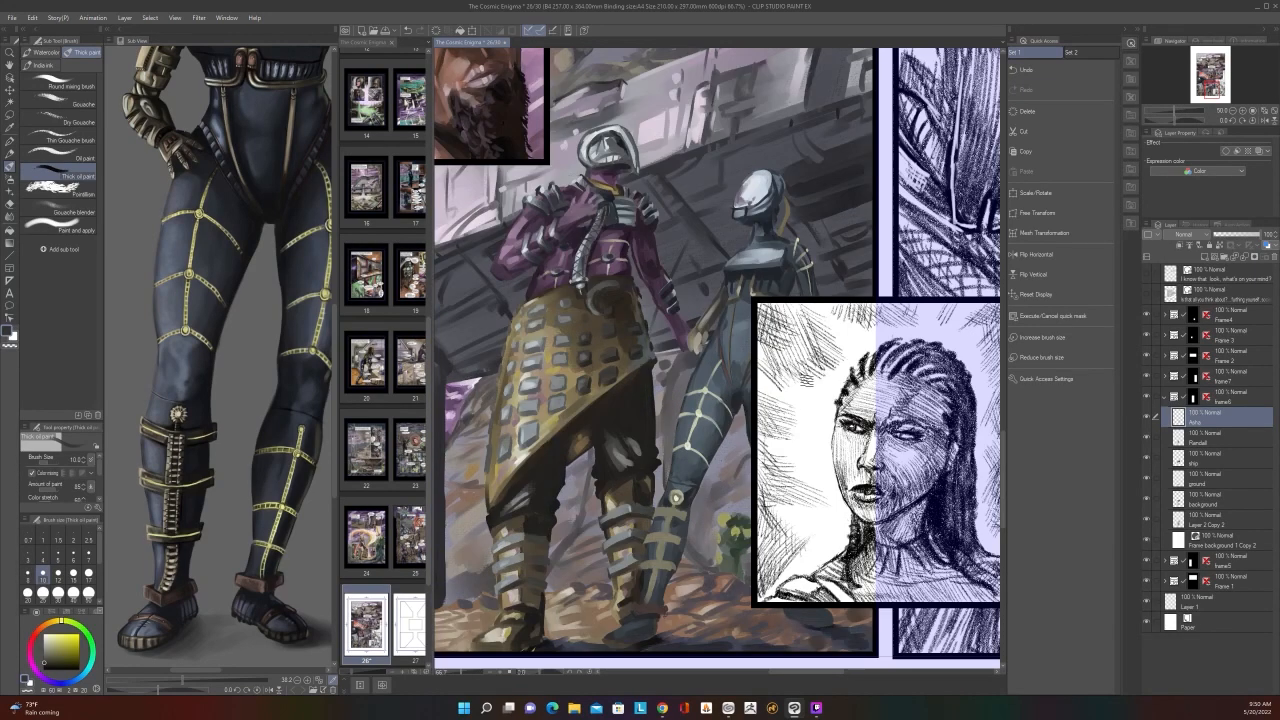
scroll(676, 497, up, 1)
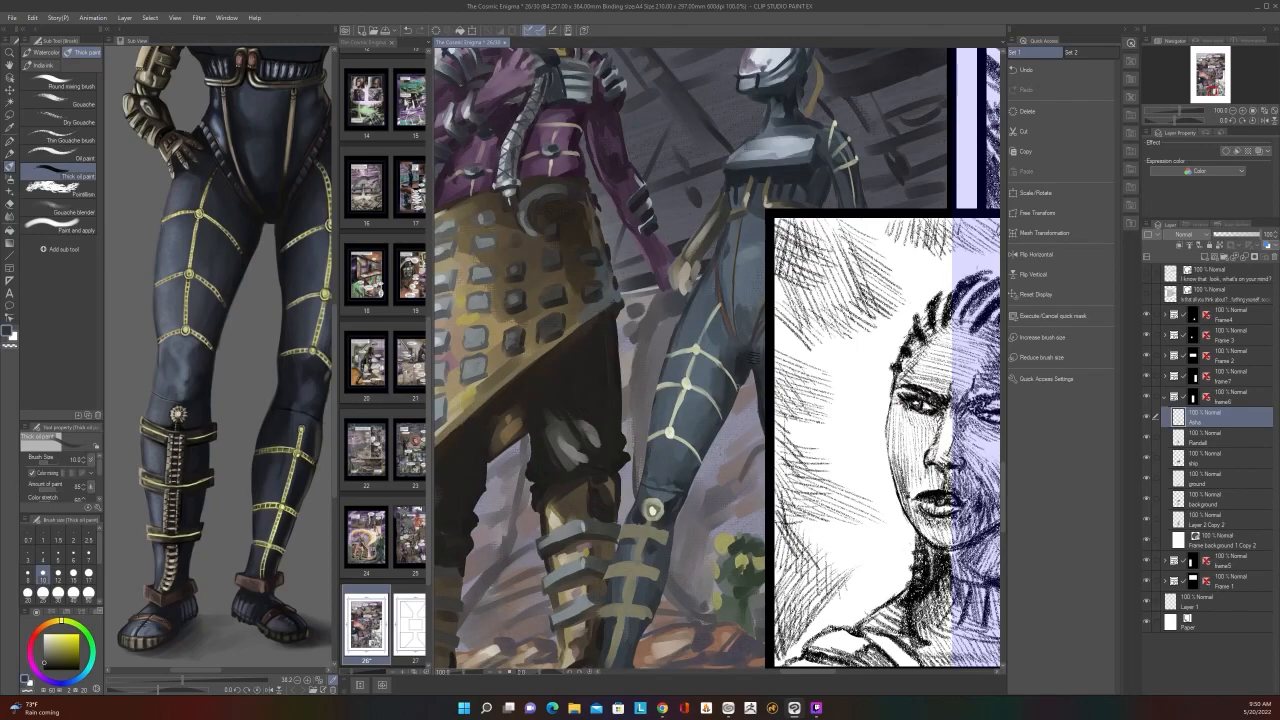
scroll(725, 319, up, 1)
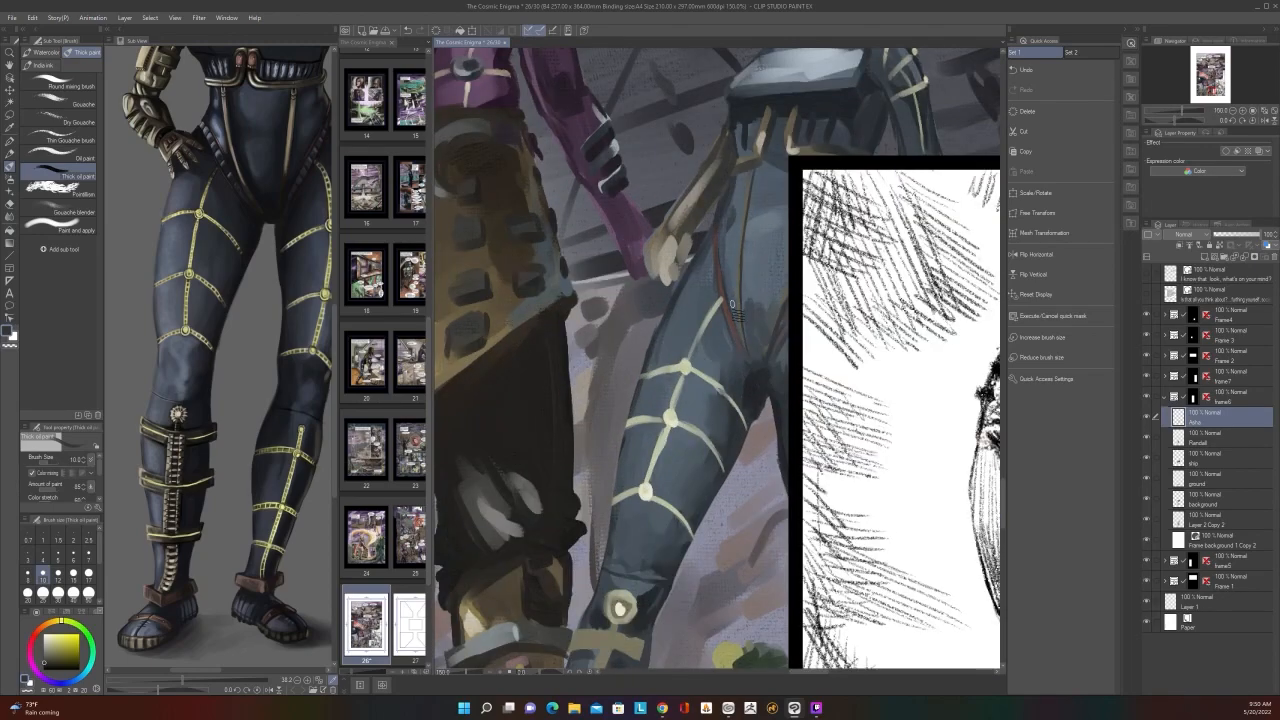
key(i)
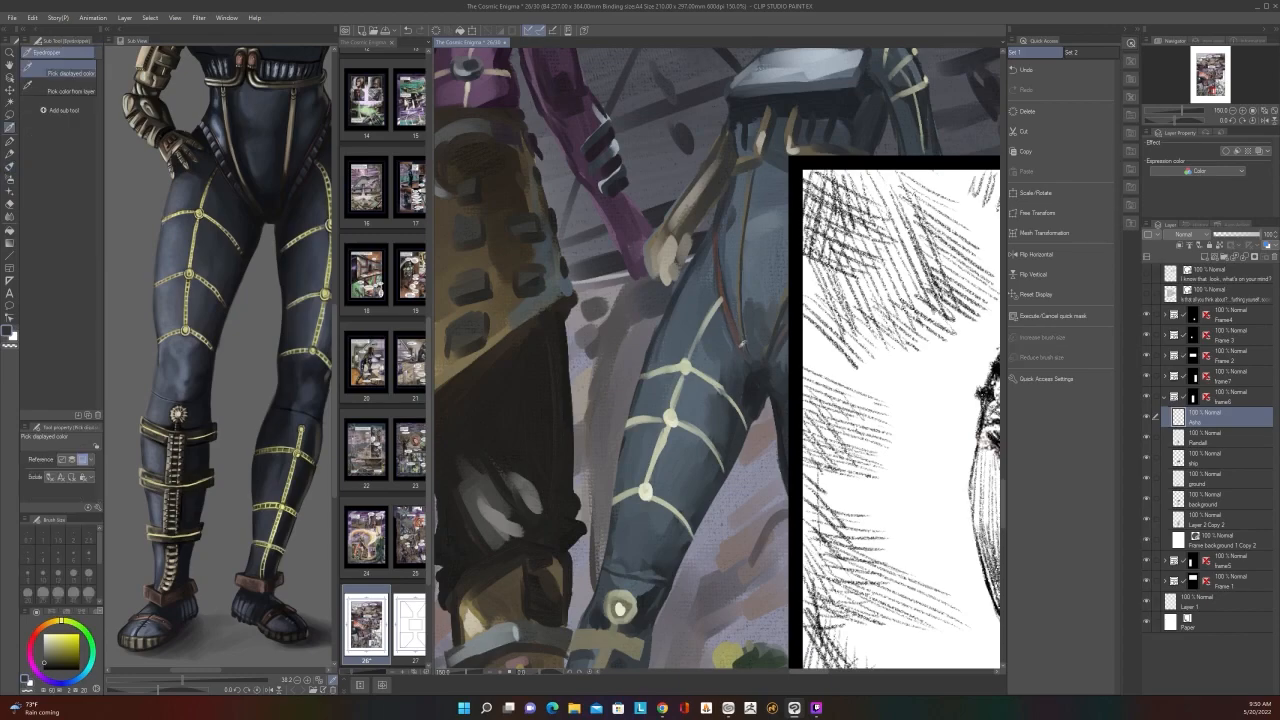
click(728, 348)
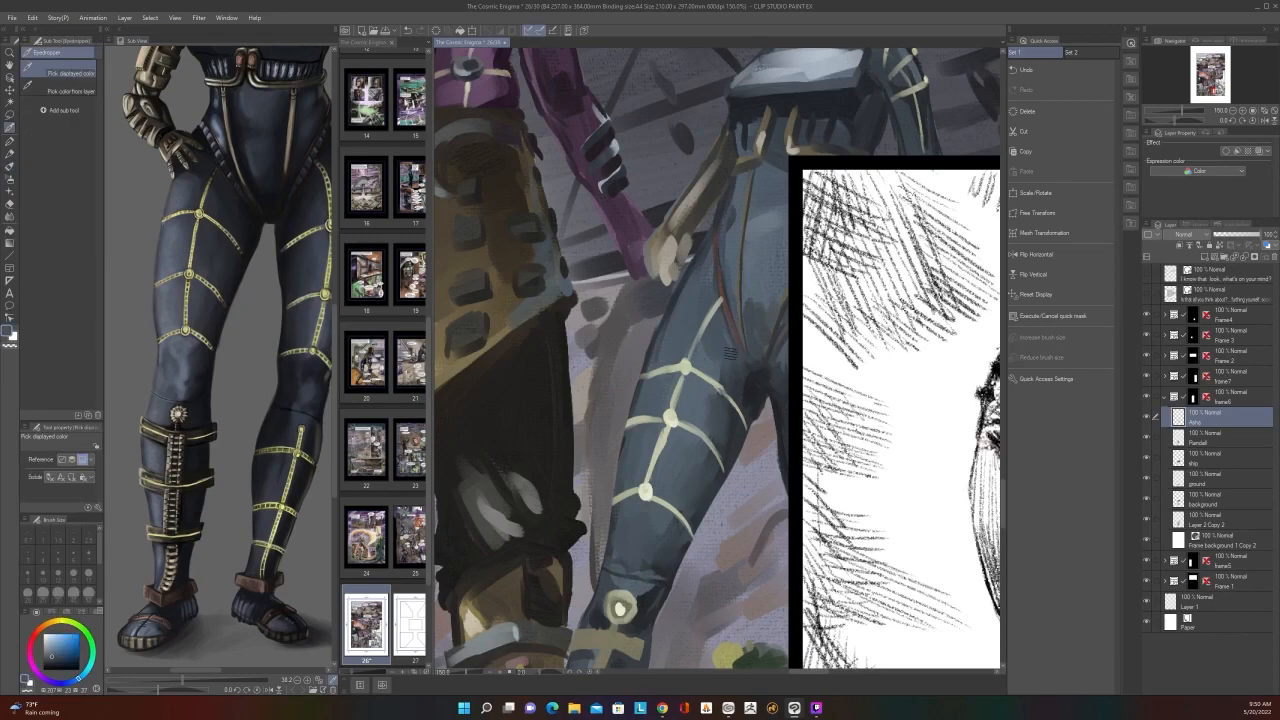
key(b)
key(c)
click(714, 336)
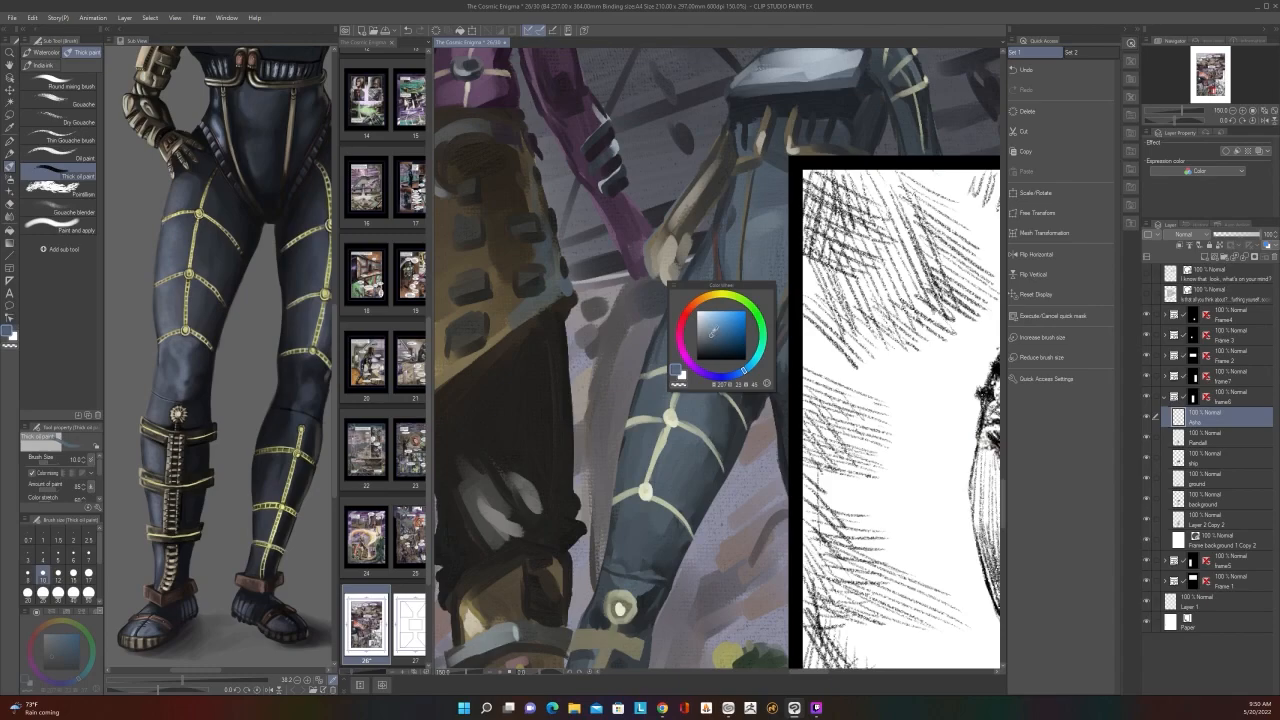
key(c)
Step: Paint the lighter blue over the red hip seam between waist and crotch with the brush at size 17
key(bracketright)
key(bracketright)
key(bracketright)
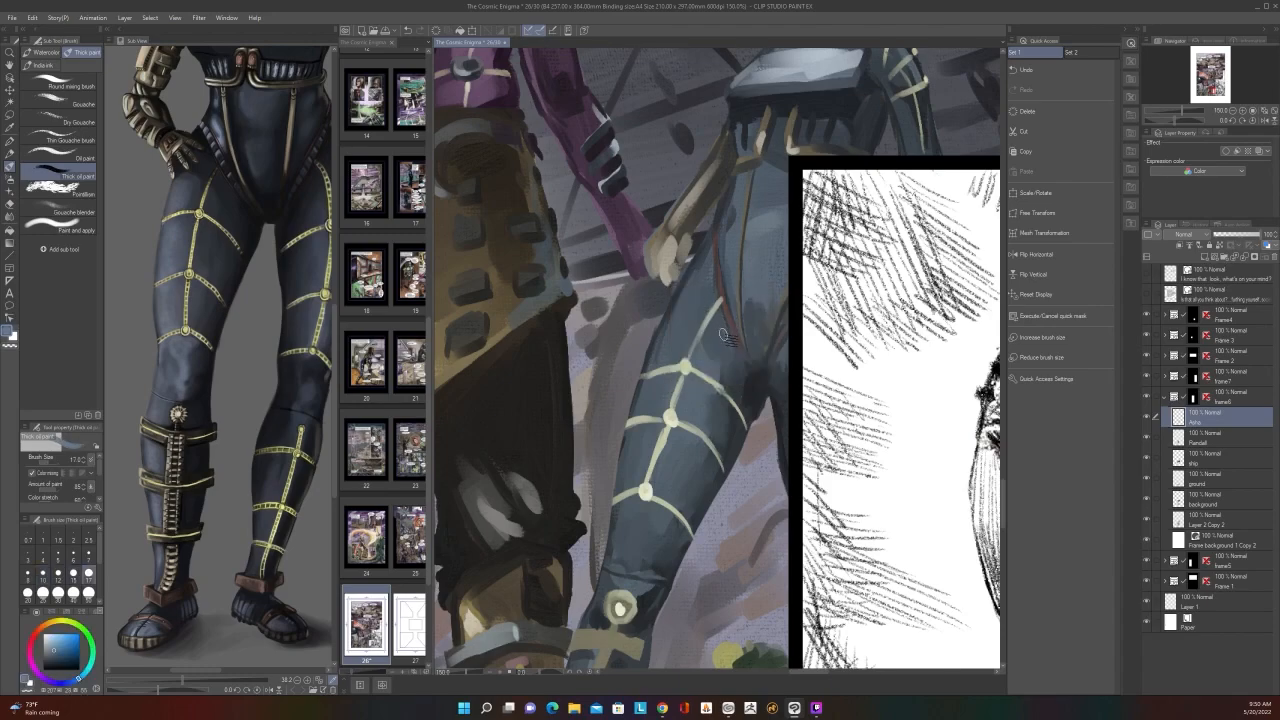
key(bracketright)
key(bracketright)
key(bracketright)
mouse_move(742, 350)
mouse_down()
mouse_move(718, 263)
mouse_move(731, 185)
mouse_up()
key(bracketleft)
key(bracketleft)
key(bracketleft)
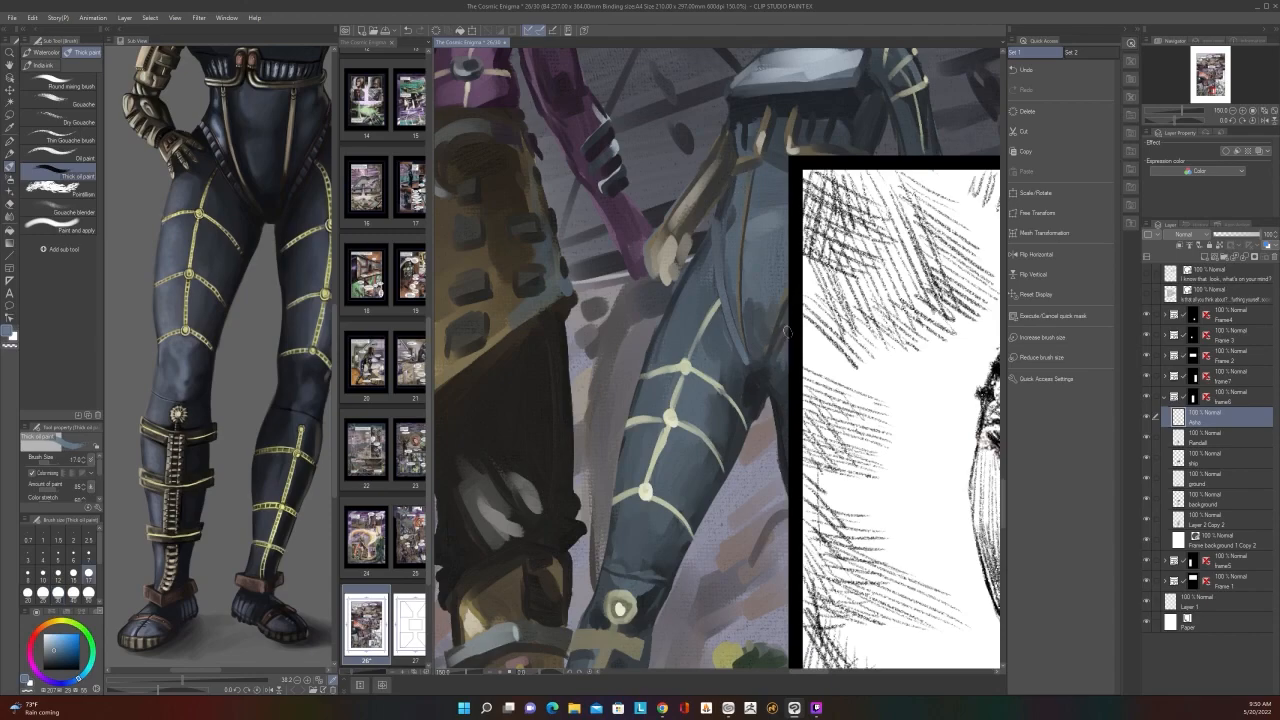
Step: Sample the reddish brown of the figure's ankle strap and adjust it to a muted red
scroll(738, 265, up, 1)
key(alt)
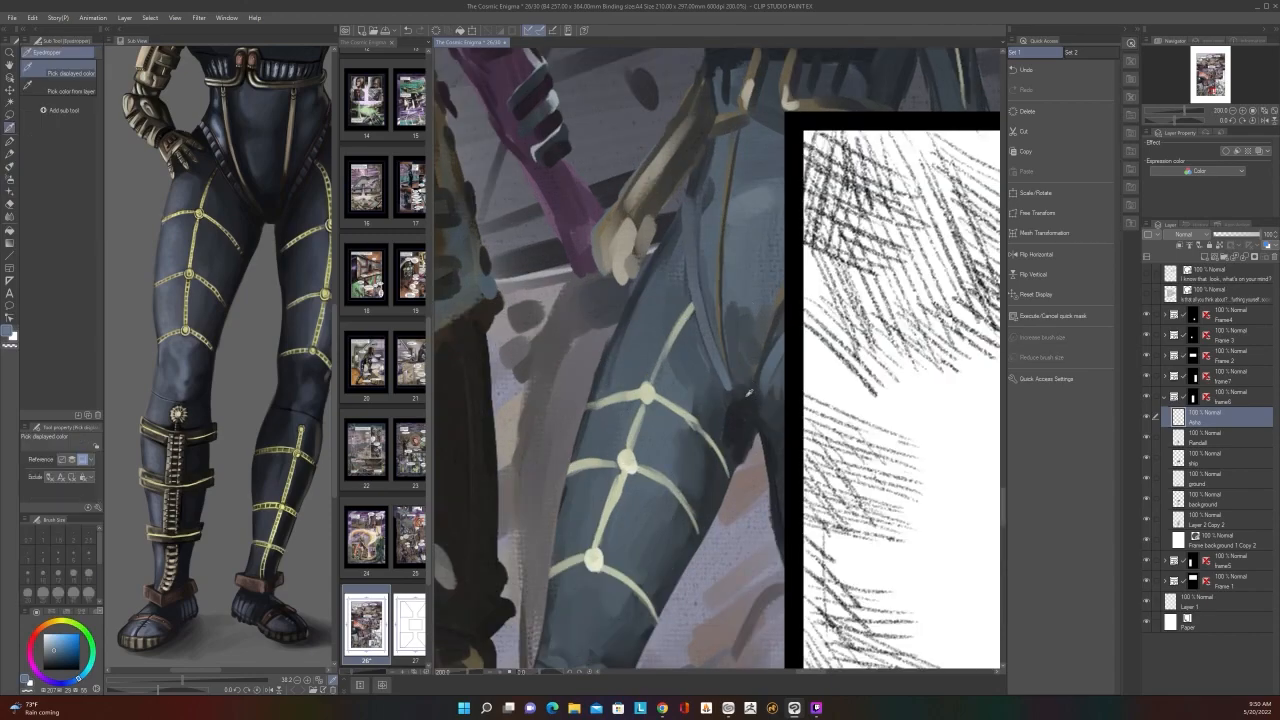
mouse_move(698, 277)
mouse_down()
mouse_move(617, 528)
mouse_move(846, 34)
mouse_up()
drag(662, 500, 704, 244)
key(alt)
click(725, 417)
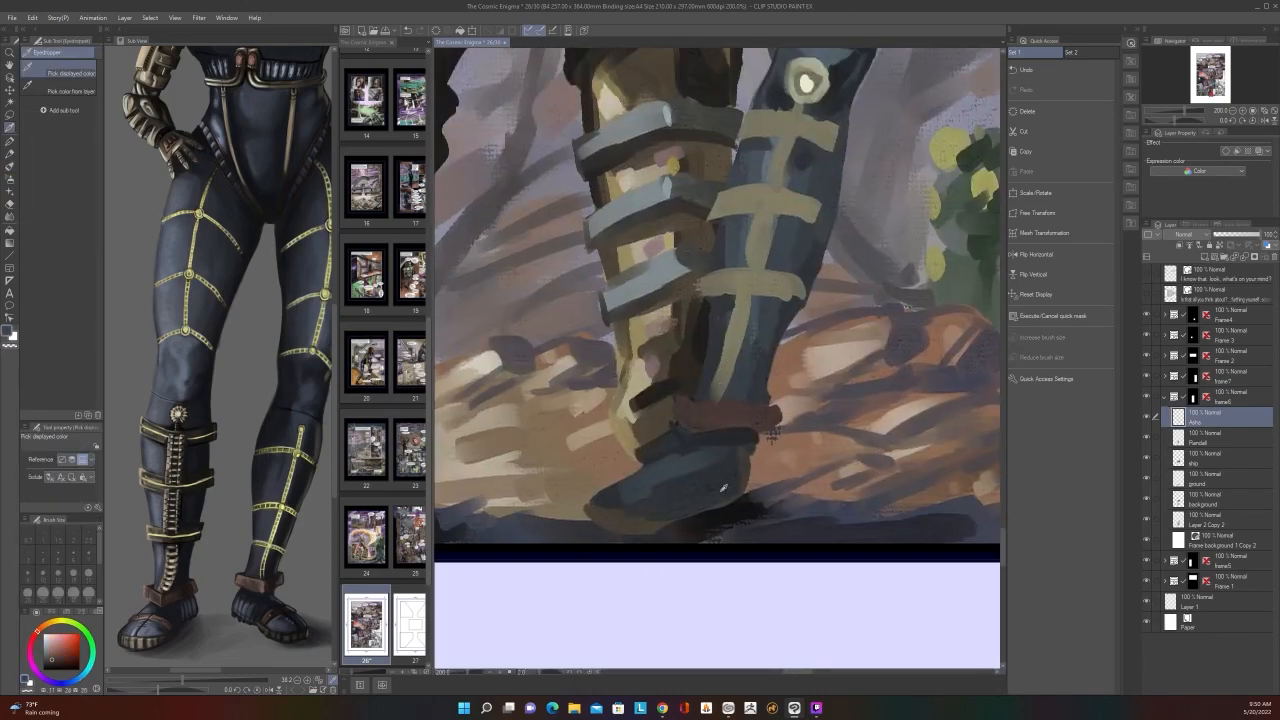
key(c)
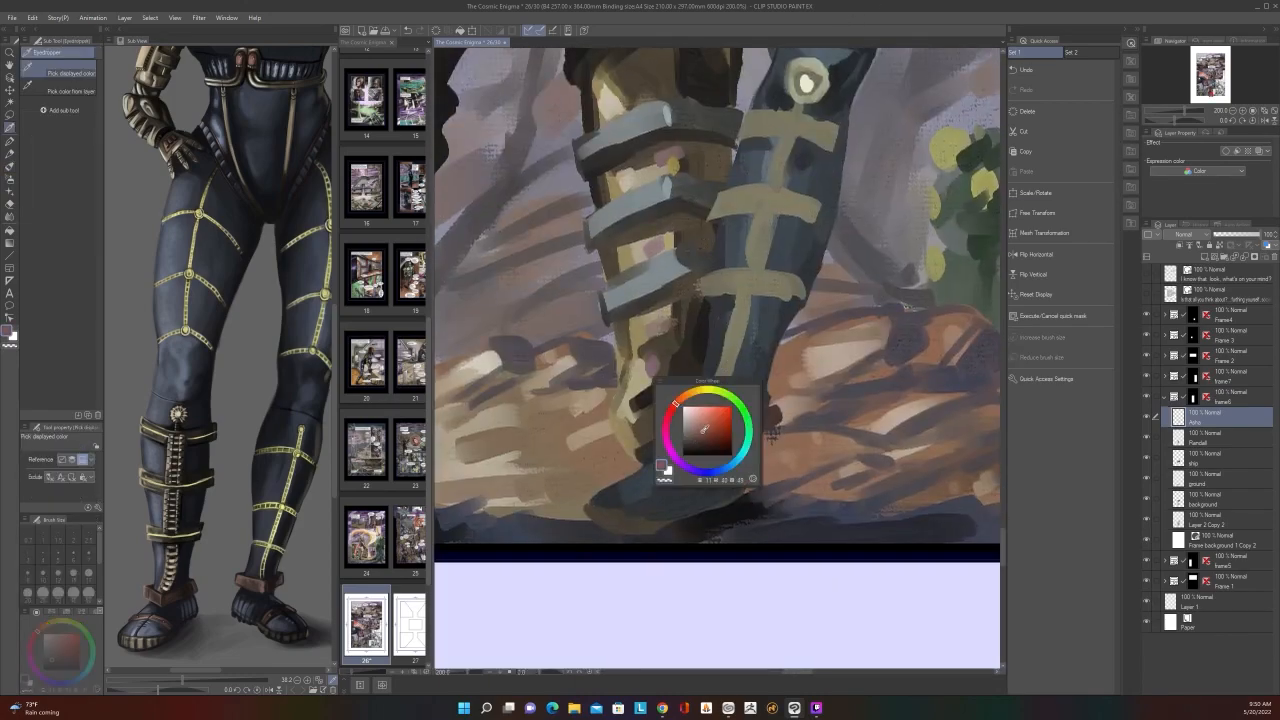
click(704, 430)
Step: Paint thin muted-red lines along the blue hip seams on both sides of the crotch, using brush sizes 10 and 6
mouse_move(872, 135)
mouse_down()
mouse_move(643, 482)
mouse_move(580, 653)
mouse_up()
drag(670, 147, 627, 348)
key(b)
key(bracketleft)
key(bracketleft)
key(bracketleft)
key(bracketright)
key(bracketright)
key(bracketright)
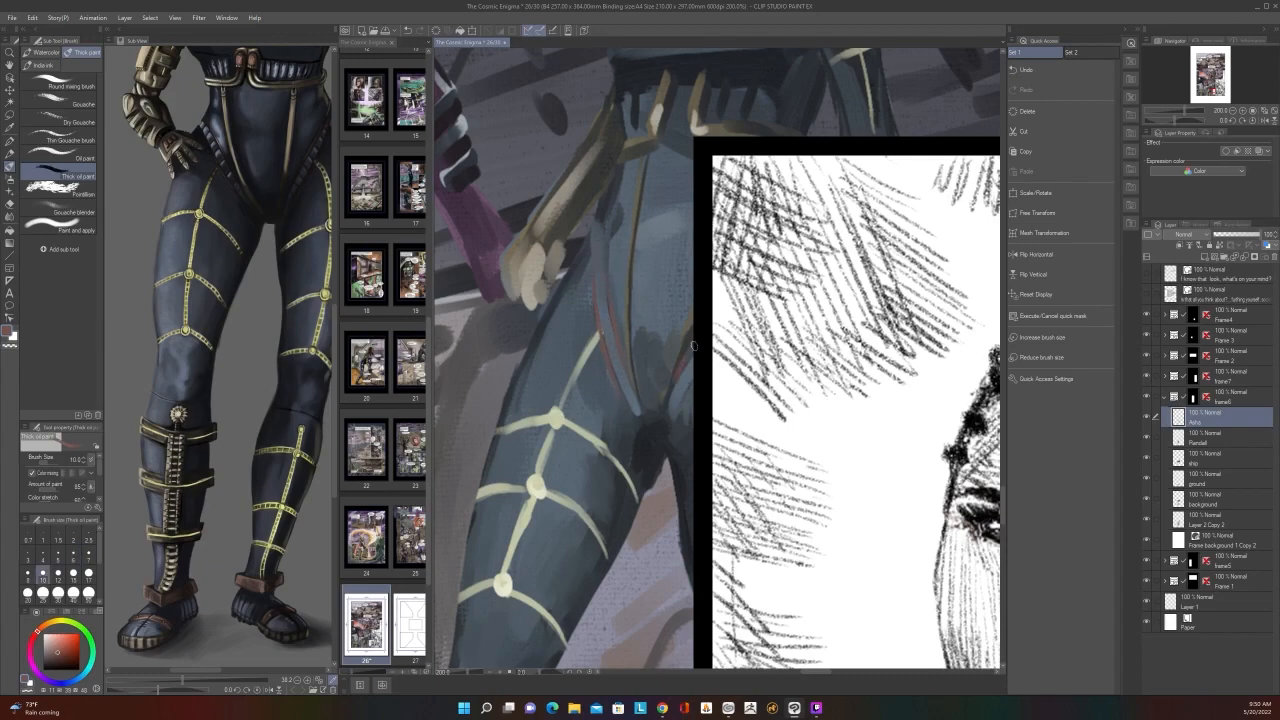
key(bracketleft)
key(bracketleft)
key(bracketleft)
scroll(714, 358, down, 2)
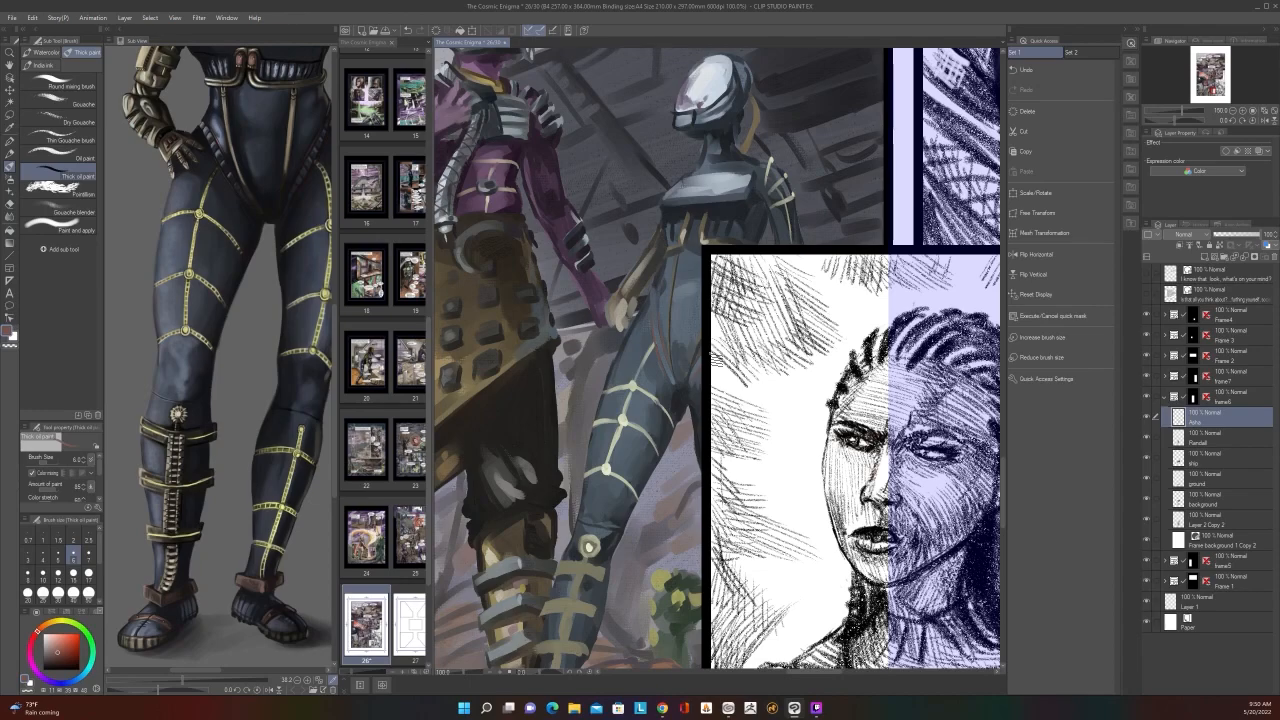
scroll(712, 355, up, 2)
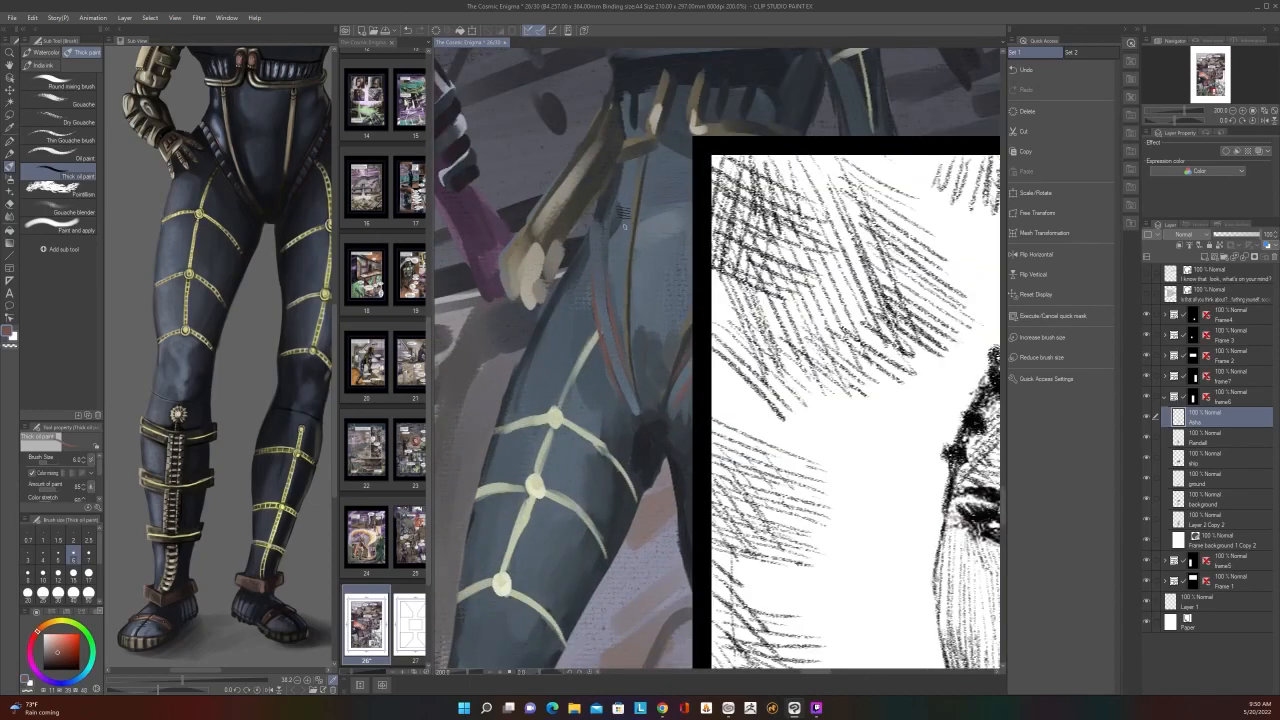
Step: Sample a dark blue from the suit and touch up the area around the red-lined hip seam at brush size 6
key(alt)
drag(599, 217, 668, 405)
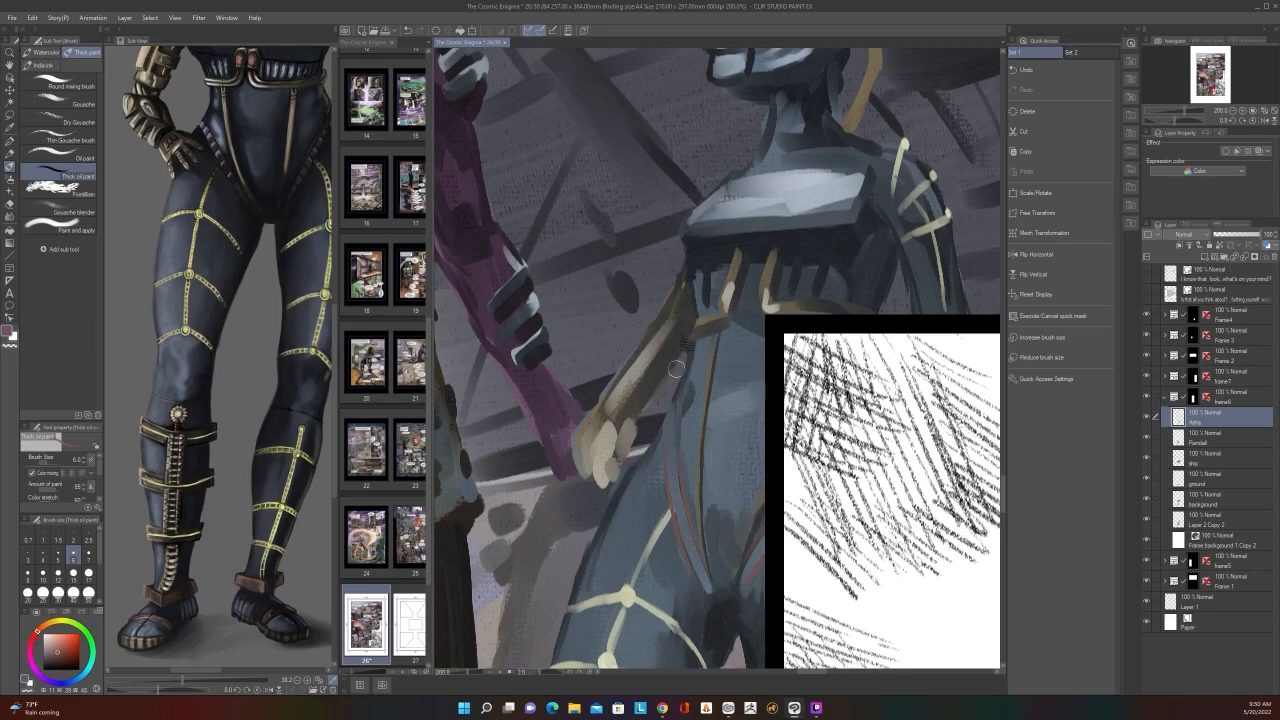
scroll(684, 352, down, 2)
scroll(690, 345, up, 2)
alt+click(636, 464)
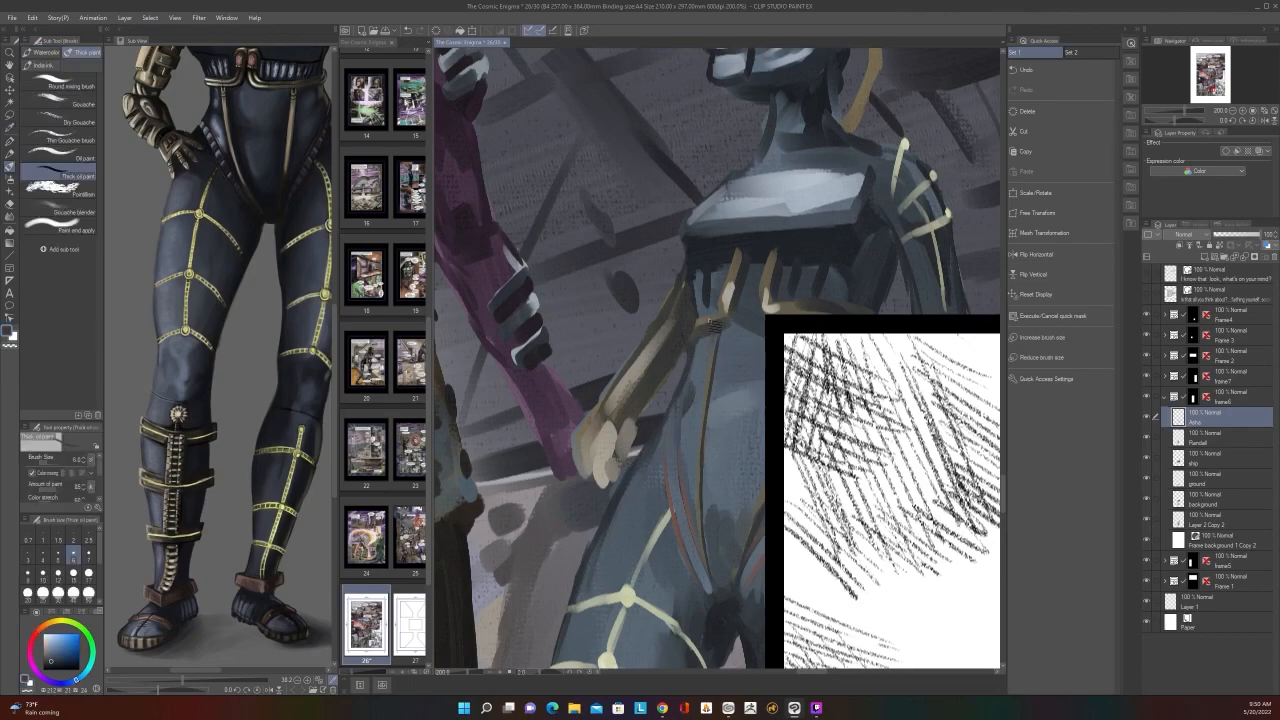
Step: Sample the waist trim's gold, enlarge the brush to size 10, and touch up the trim's end beside the forearm
alt+click(704, 326)
key(bracketright)
key(bracketright)
key(bracketright)
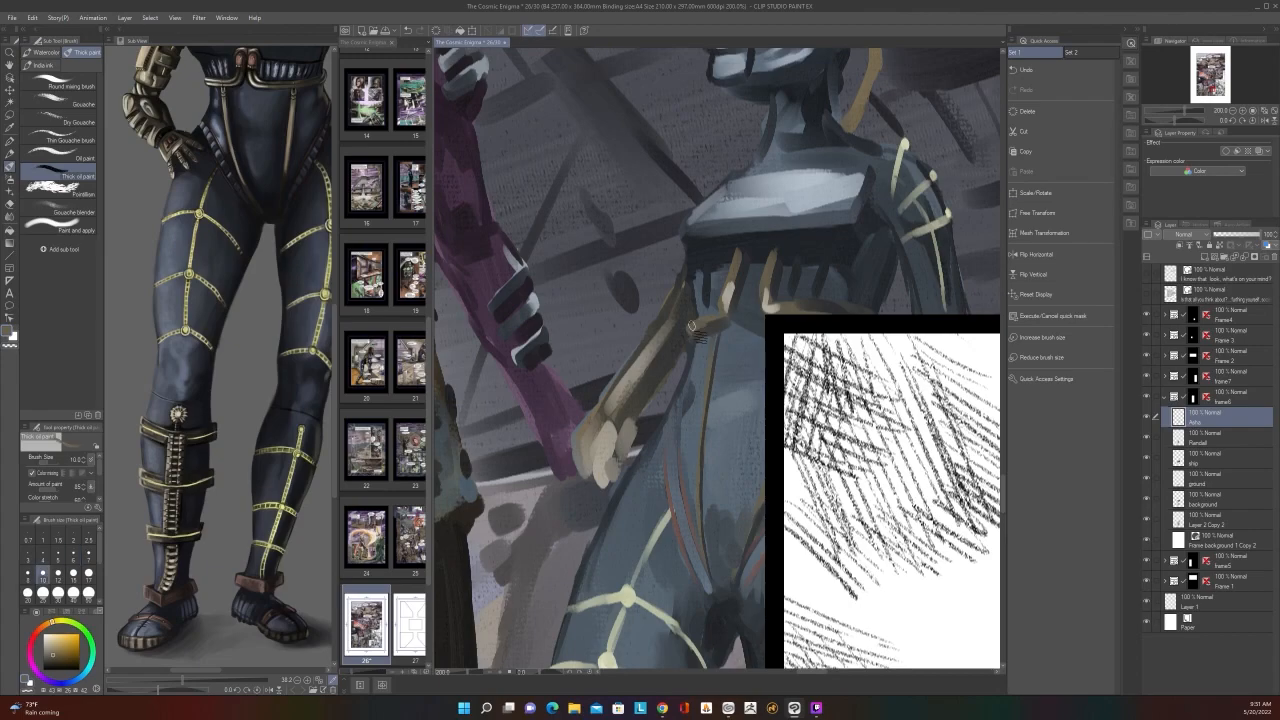
Step: Compare the painted figure's torso and hips with the reference character's full outfit, both in the whole panel and close up
scroll(722, 322, down, 3)
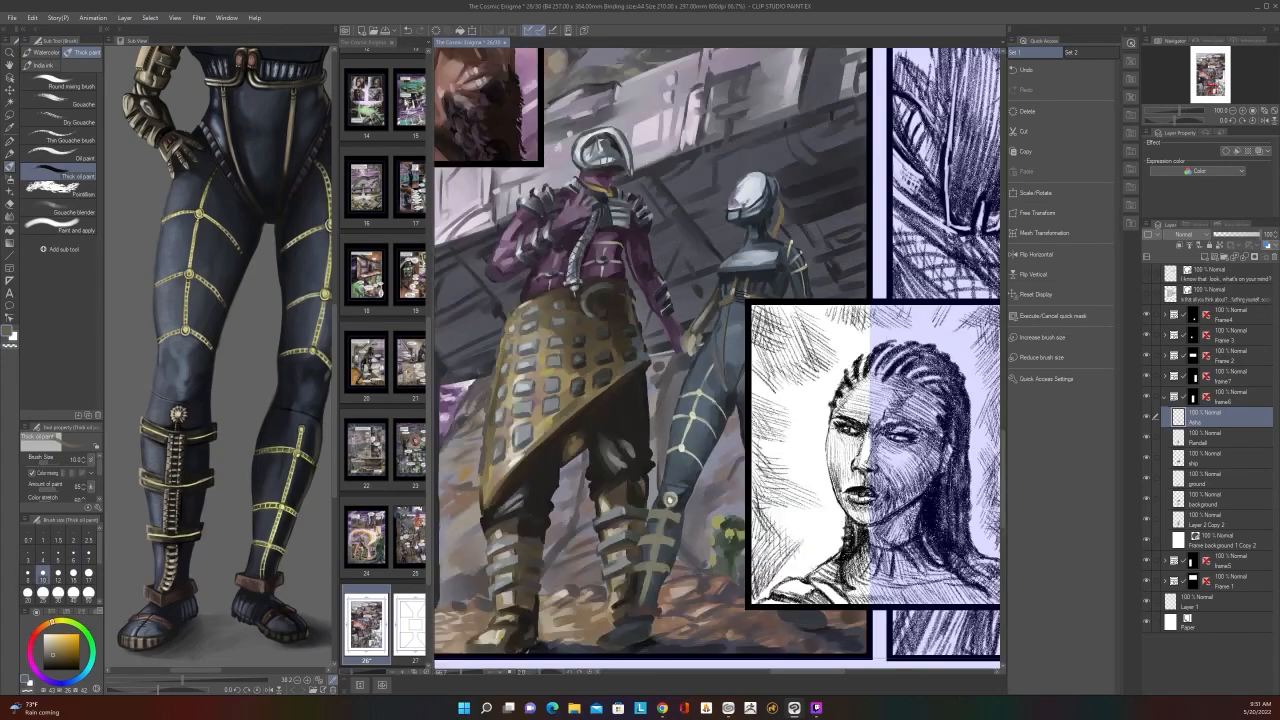
scroll(732, 292, down, 1)
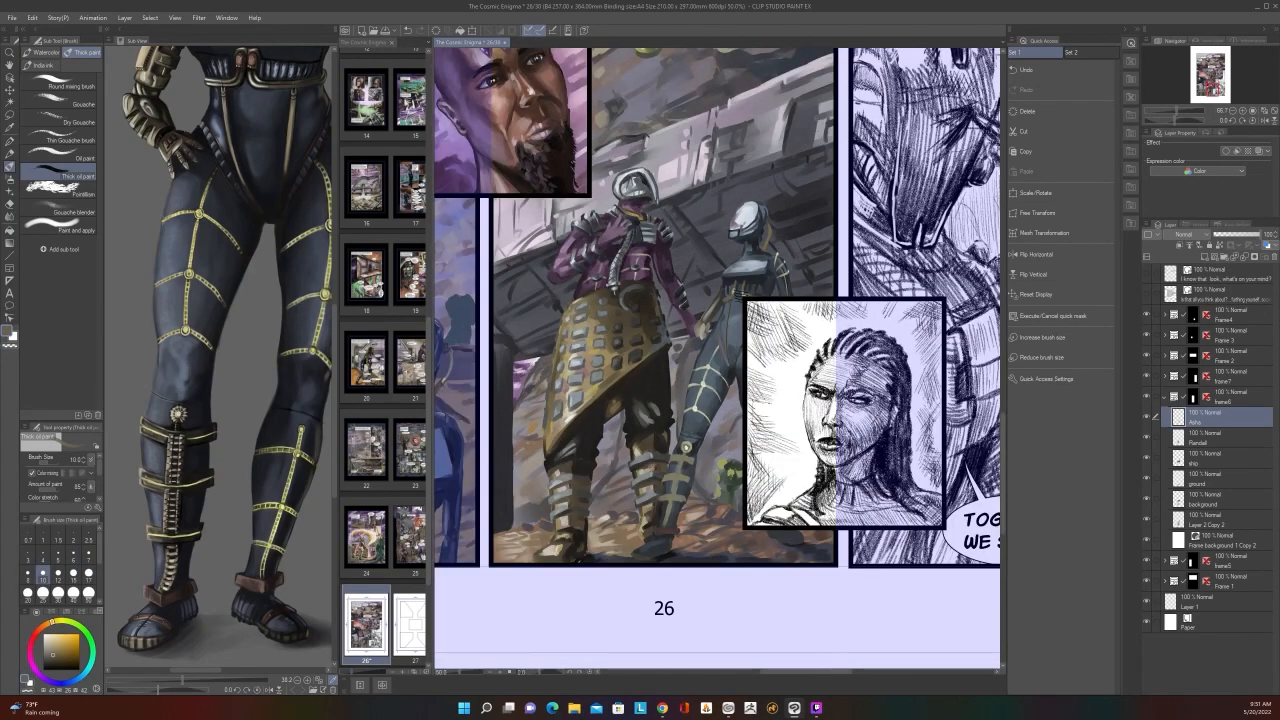
scroll(732, 292, up, 2)
scroll(740, 296, up, 2)
scroll(740, 296, down, 1)
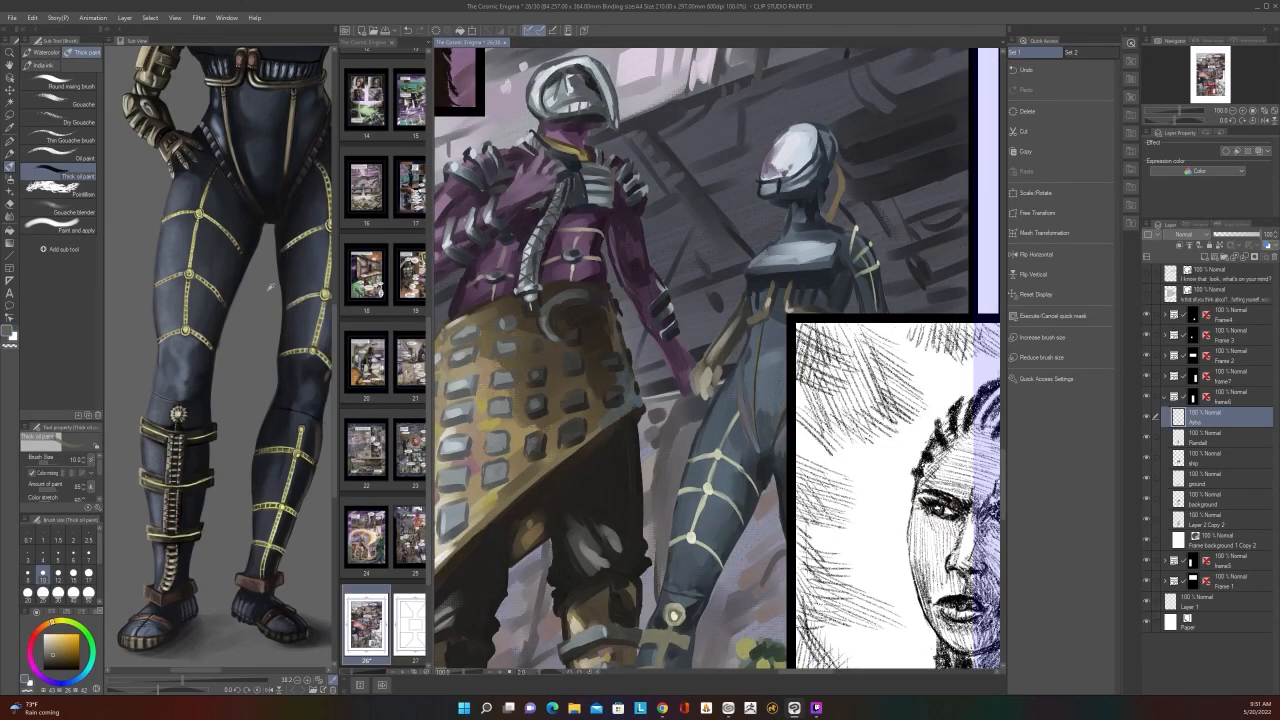
drag(250, 285, 196, 448)
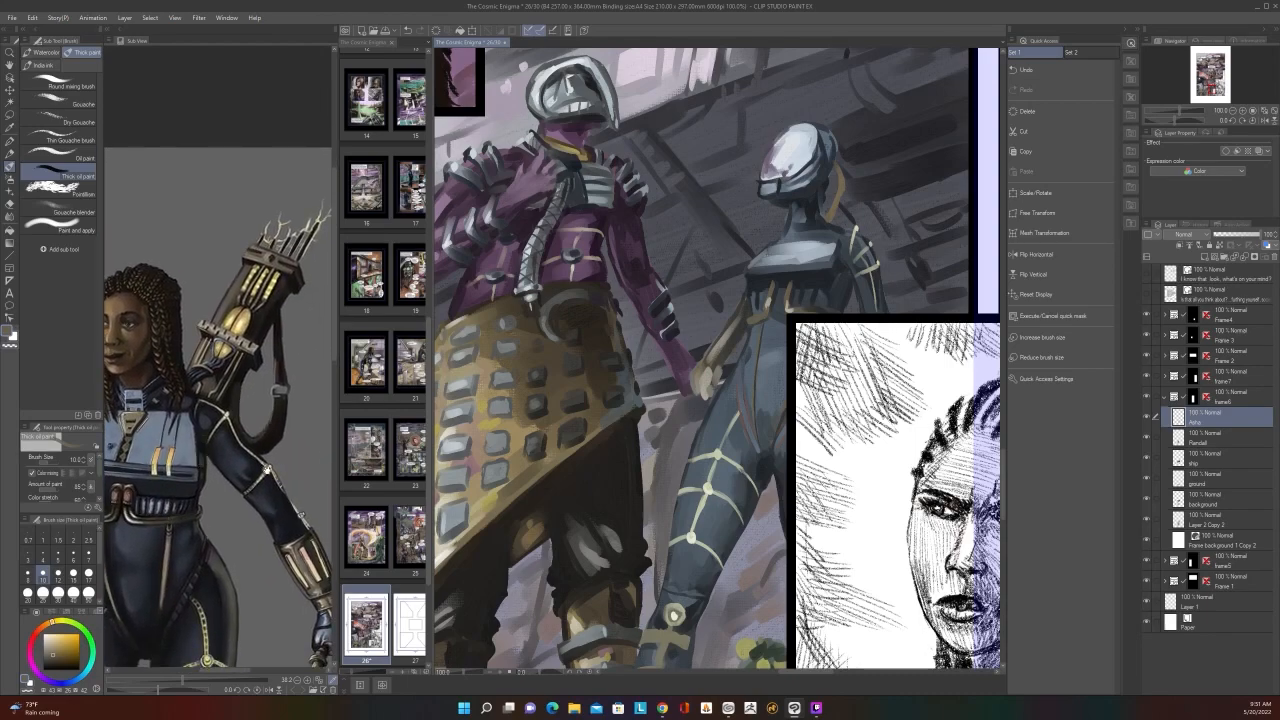
drag(256, 524, 463, 375)
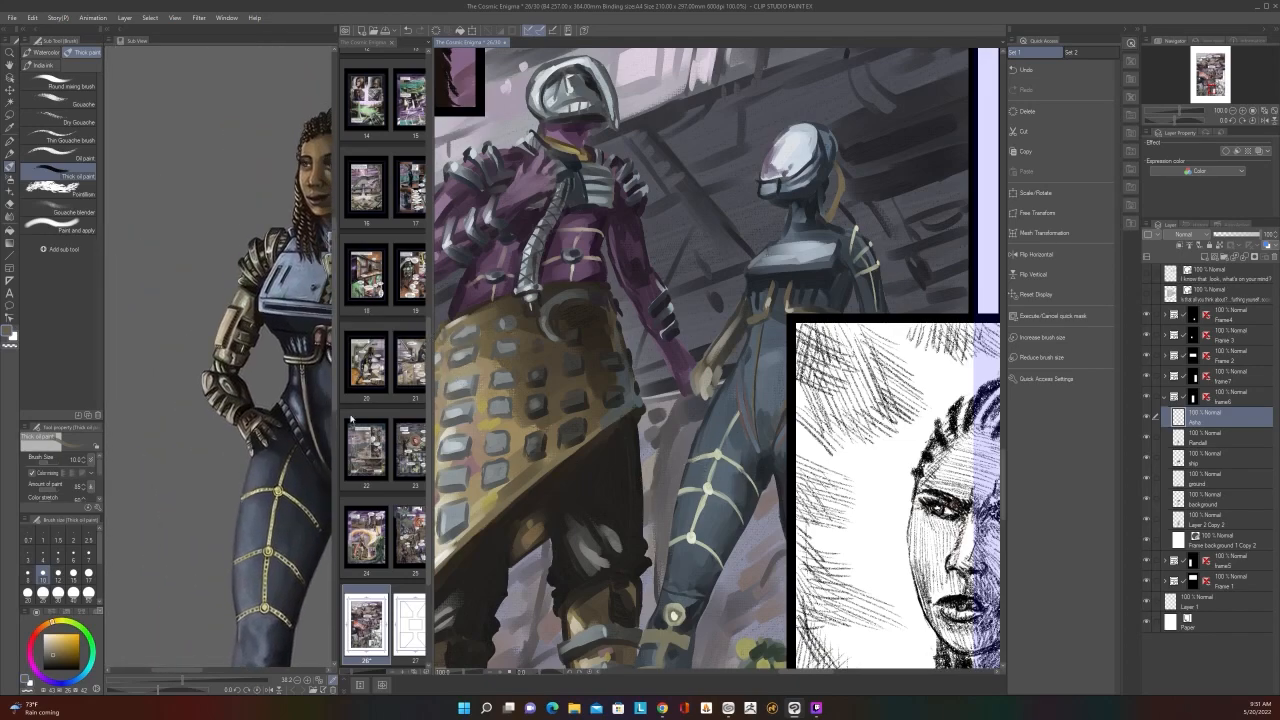
scroll(250, 330, up, 2)
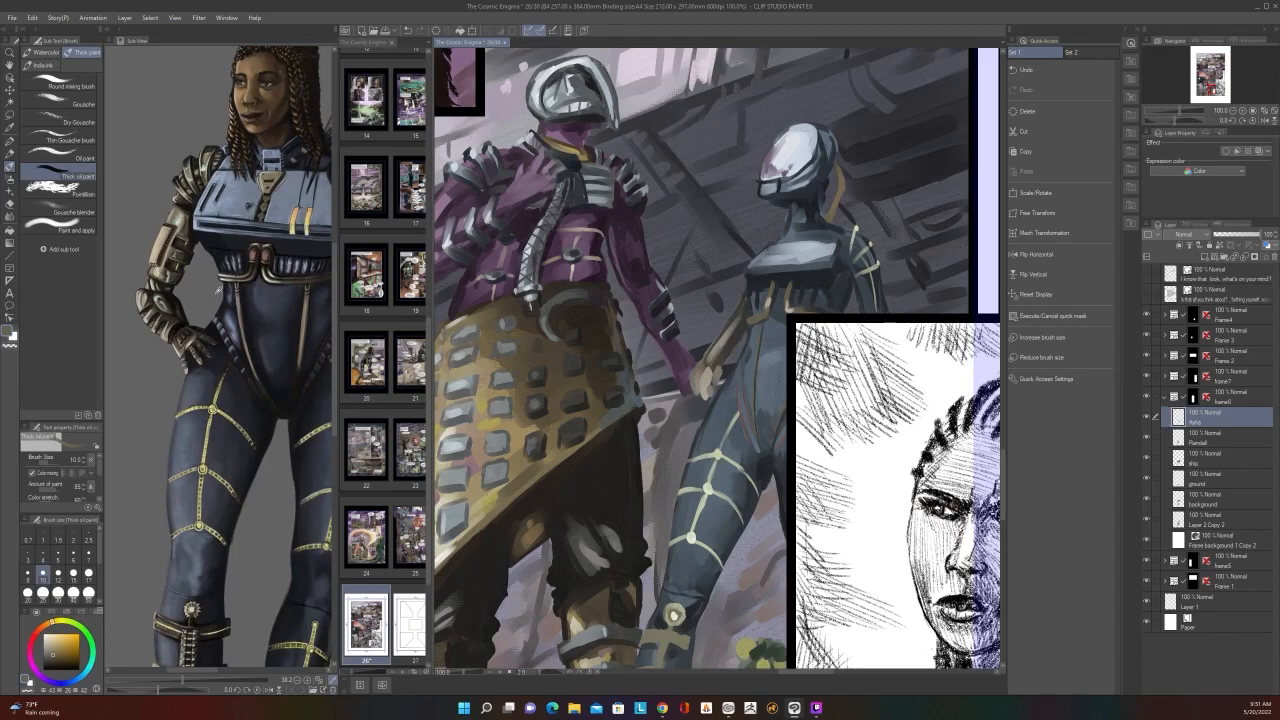
scroll(718, 382, up, 4)
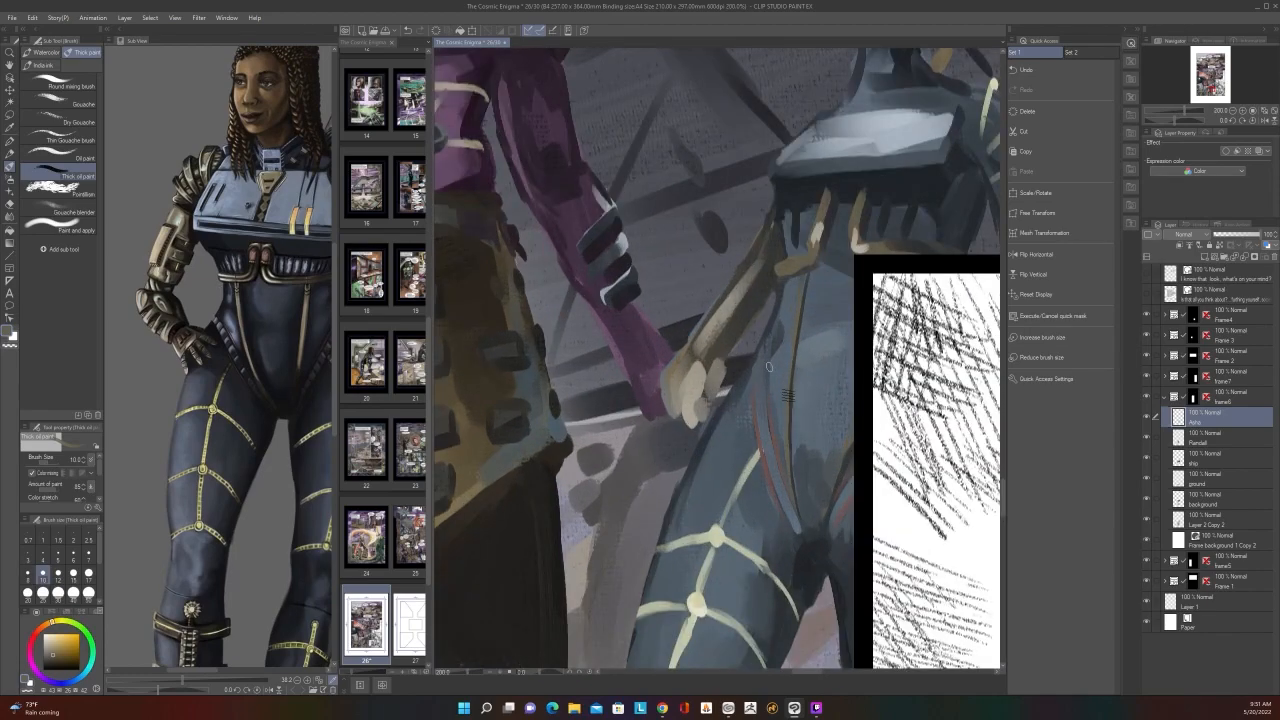
scroll(771, 319, down, 3)
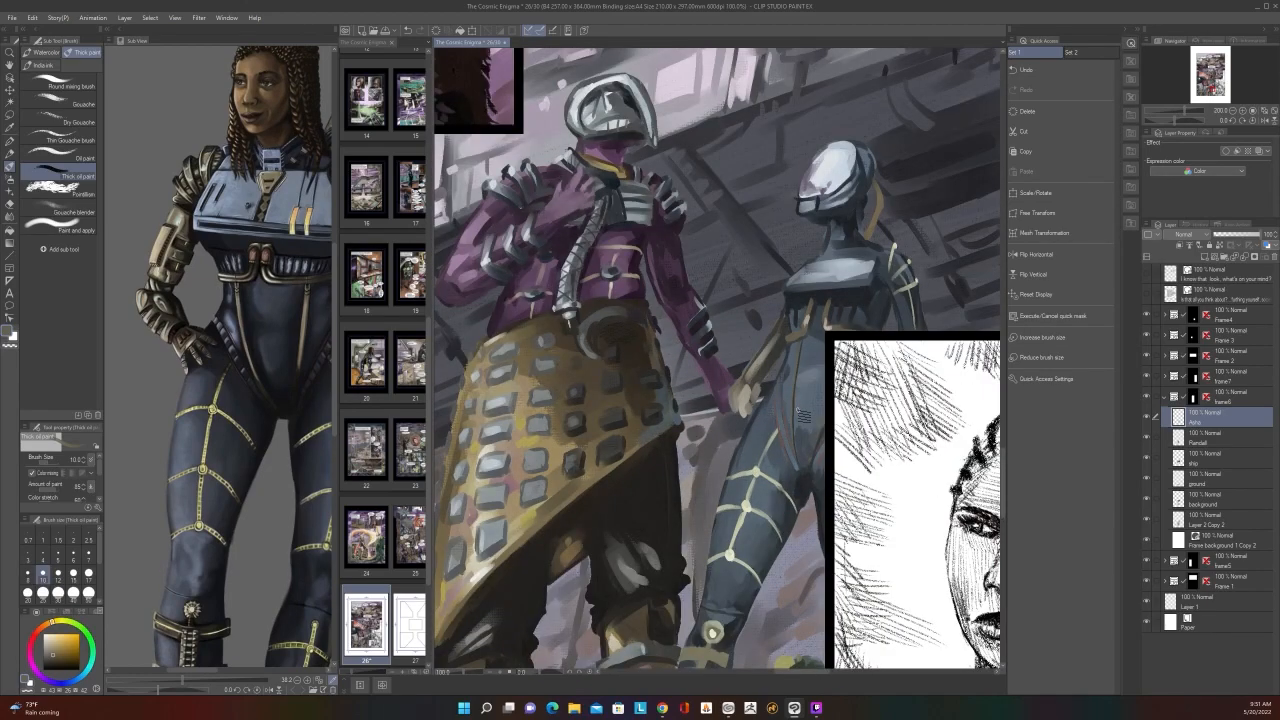
scroll(802, 416, down, 1)
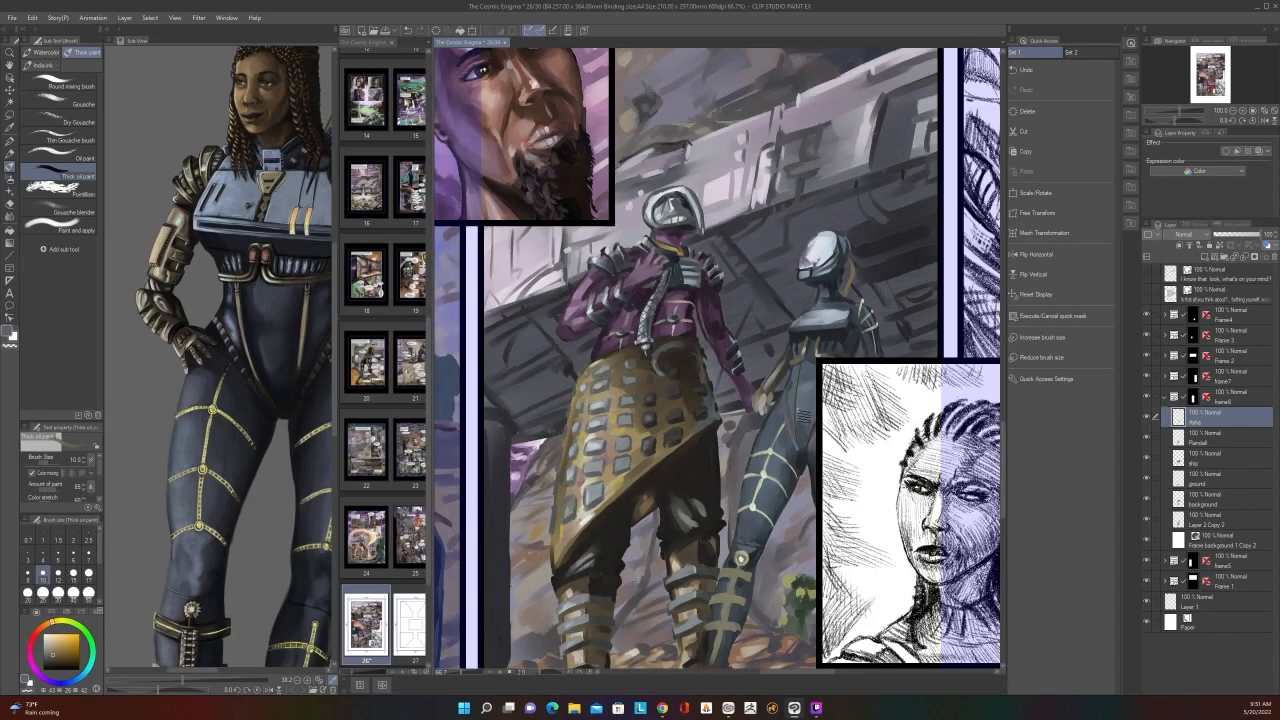
scroll(840, 380, down, 1)
scroll(775, 370, up, 2)
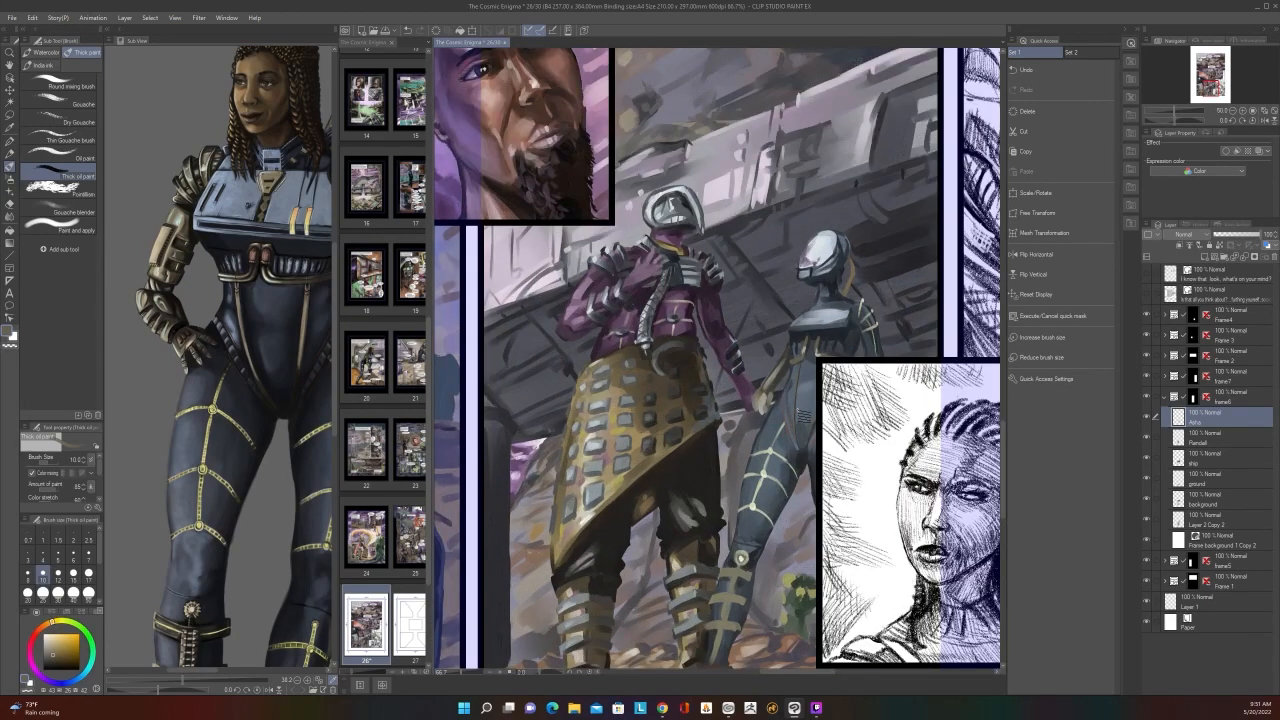
scroll(785, 430, up, 3)
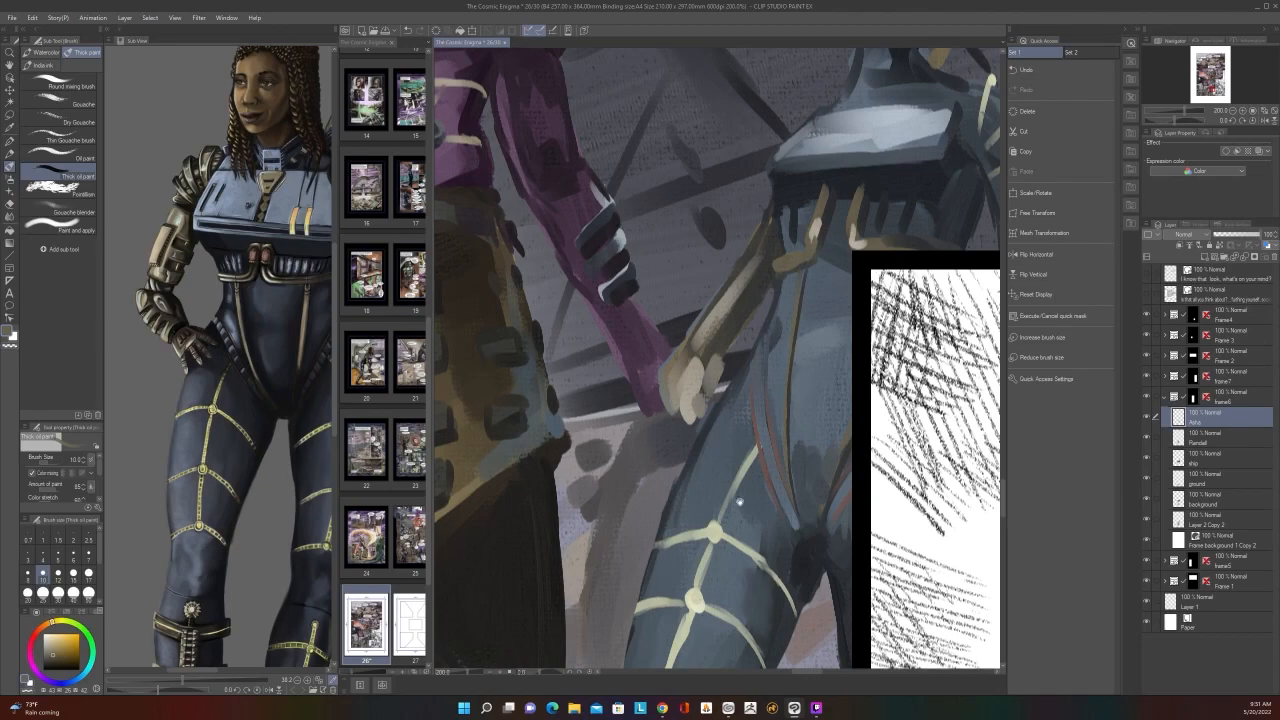